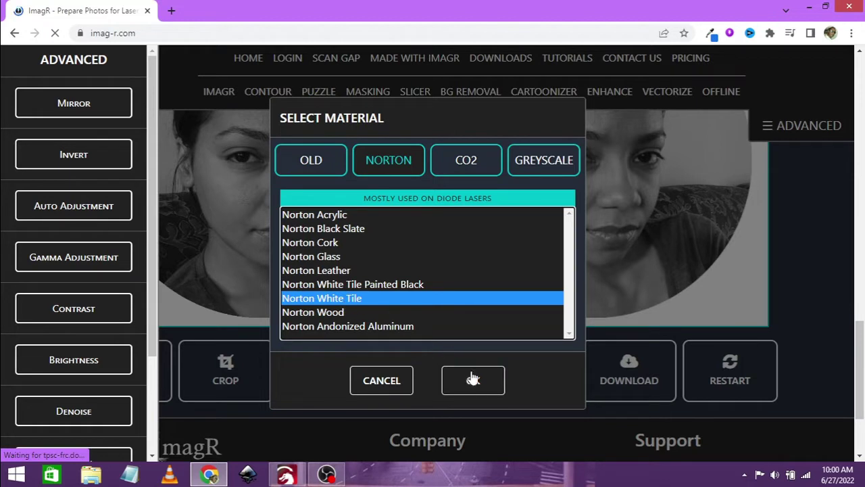
# Process the portrait with the Norton White Tile material and download the result as both BMP and PNG.
pyautogui.click(473, 380)
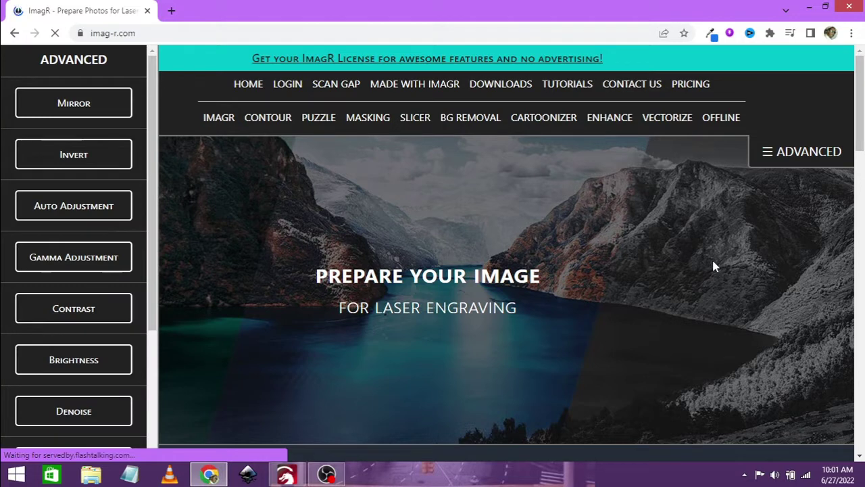
pyautogui.moveTo(859, 125); pyautogui.dragTo(862, 351)
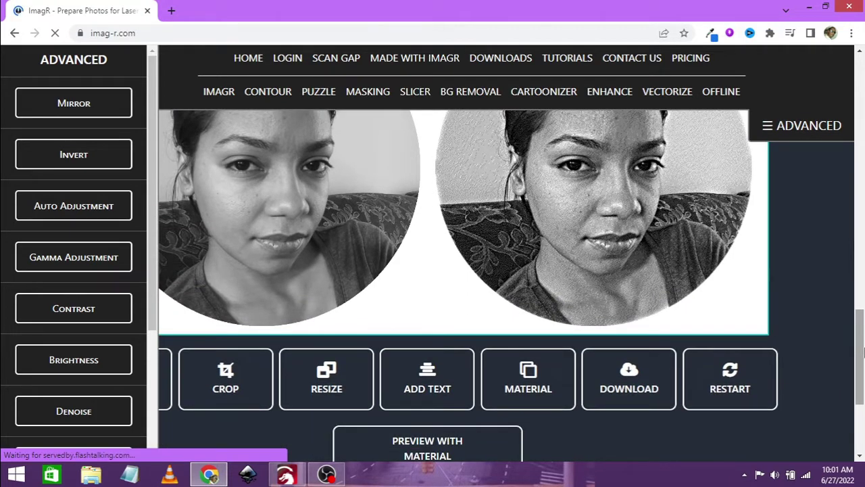
pyautogui.click(619, 388)
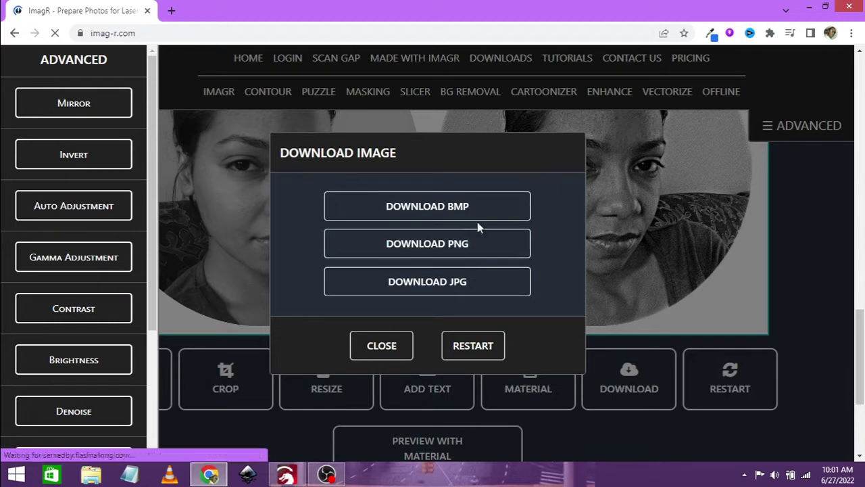
pyautogui.click(444, 212)
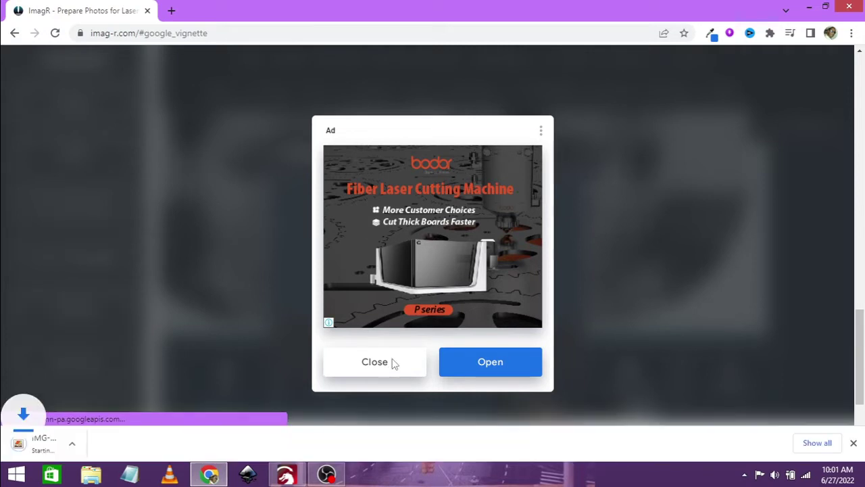
pyautogui.click(394, 363)
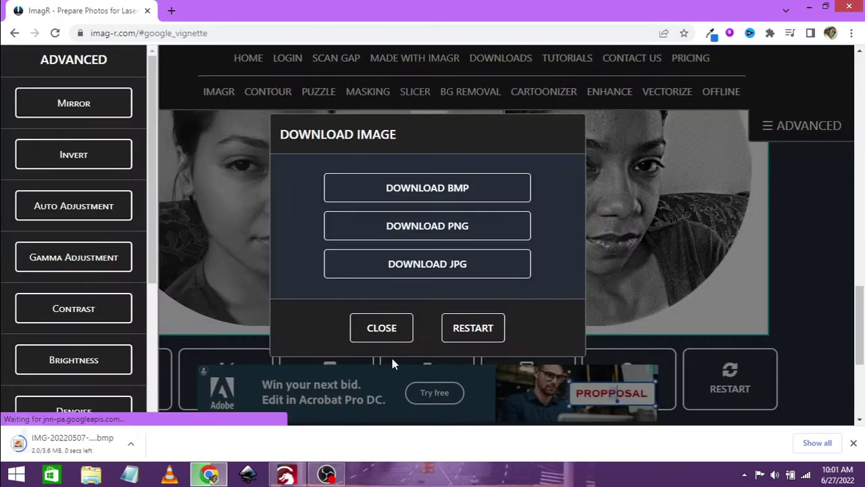
pyautogui.click(484, 226)
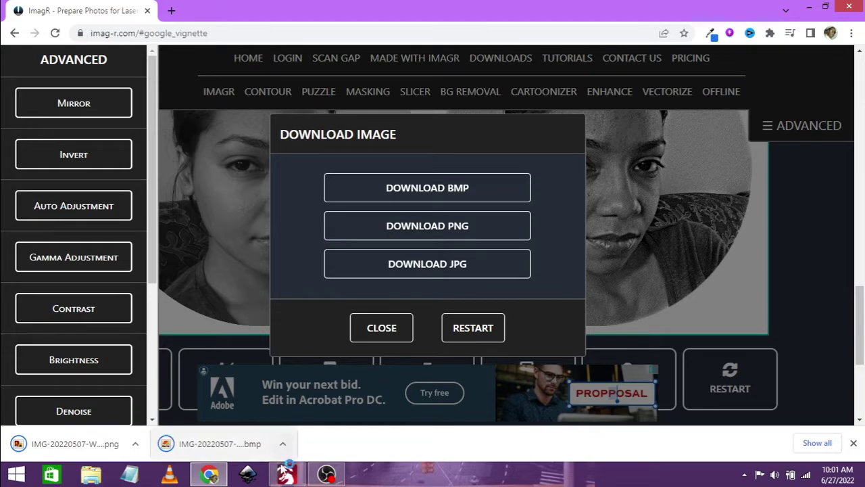
# Switch to LightBurn, draw a rectangle about 123 by 104 mm on the bed, and enable output for layer C00.
pyautogui.click(286, 475)
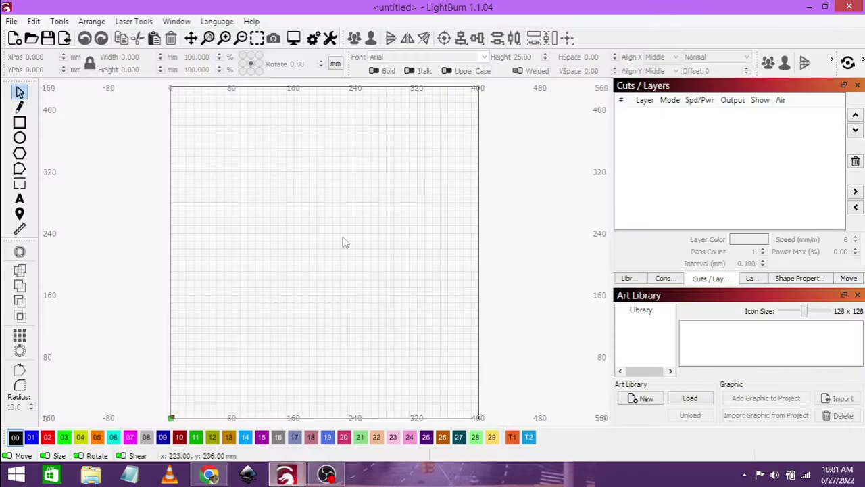
pyautogui.click(20, 123)
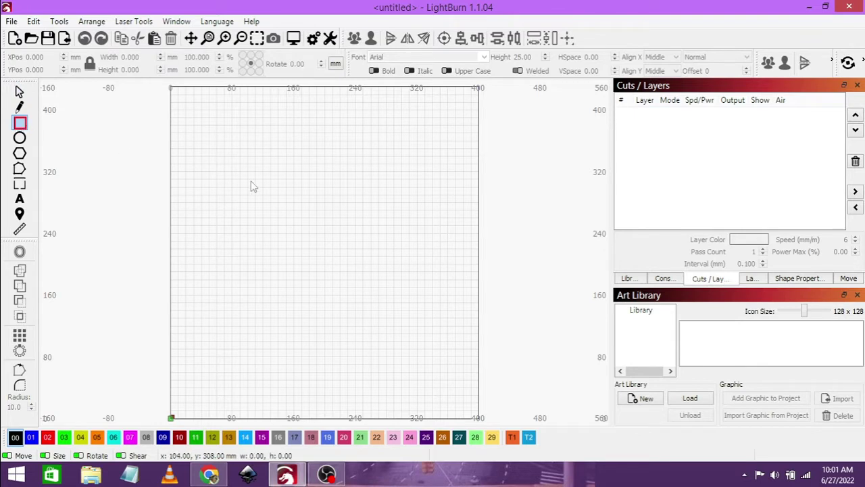
pyautogui.moveTo(250, 181)
pyautogui.mouseDown()
pyautogui.moveTo(330, 234)
pyautogui.moveTo(345, 260)
pyautogui.mouseUp()
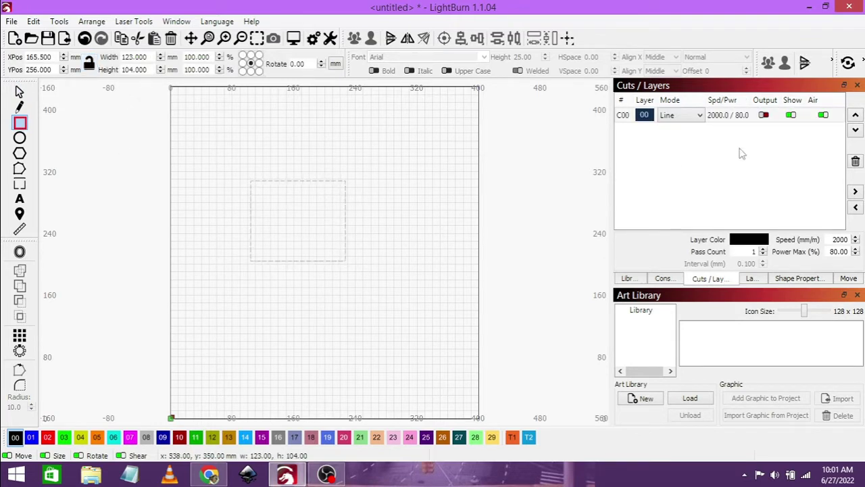
pyautogui.click(763, 116)
pyautogui.click(763, 116)
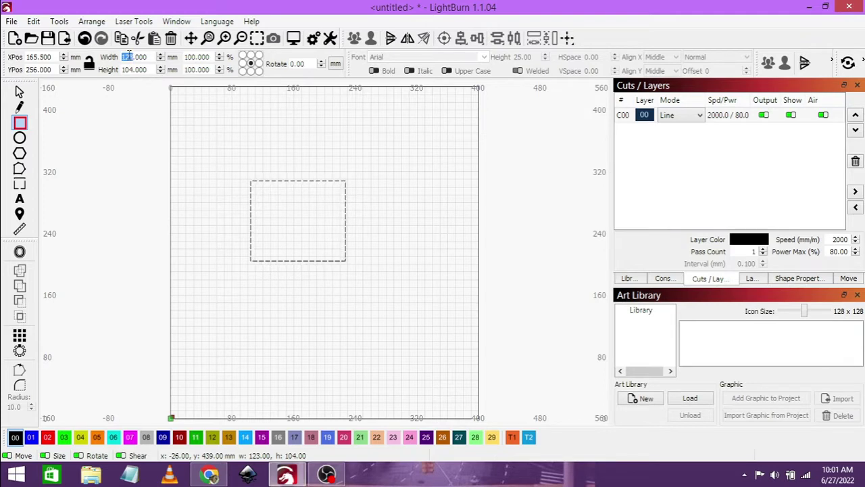
# Set the rectangle's width and height to 198 mm each.
pyautogui.write('15')
pyautogui.write('8')
pyautogui.press('Tab')
pyautogui.write('198')
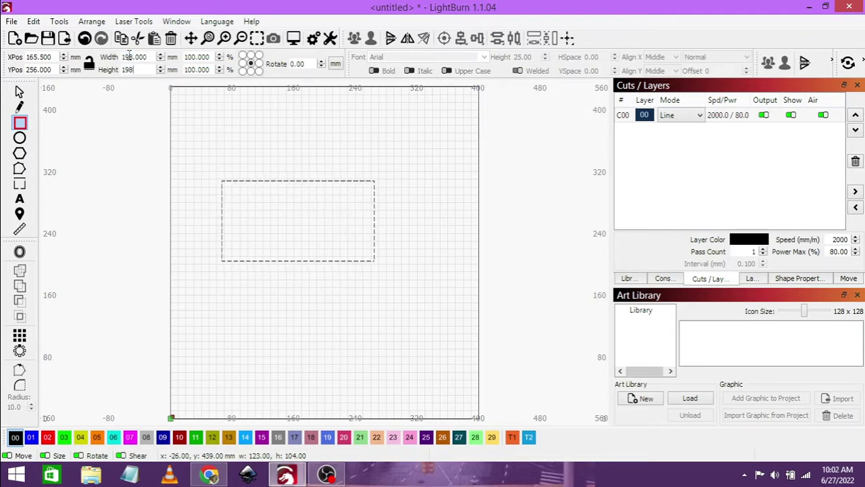
pyautogui.press('Return')
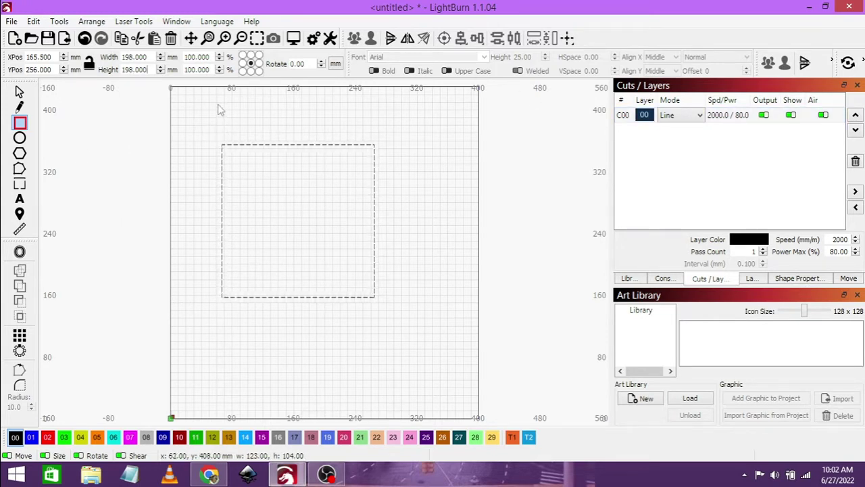
# Draw a second rectangle above the square and set it to 198 mm wide and 1 mm high.
pyautogui.moveTo(218, 101); pyautogui.dragTo(241, 127)
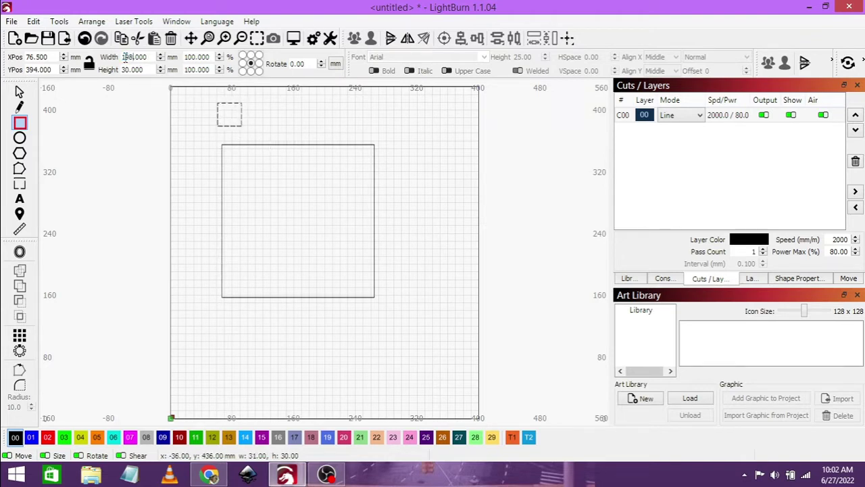
pyautogui.press('Return')
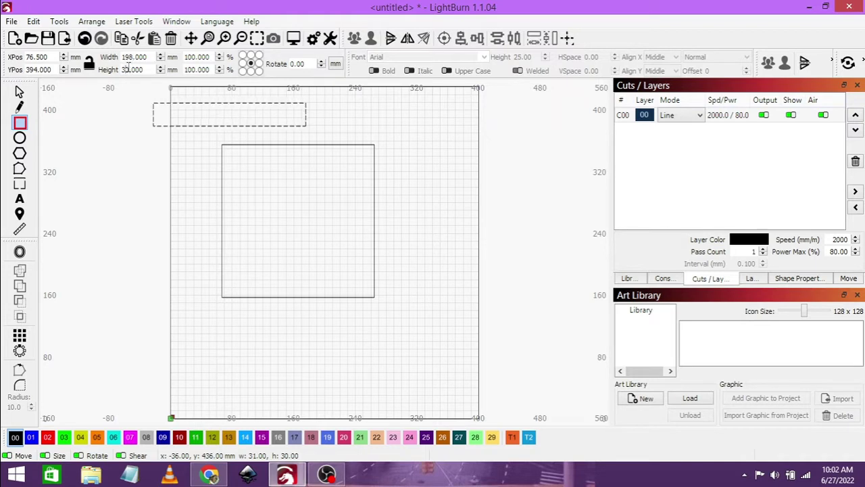
pyautogui.write('1')
pyautogui.press('Return')
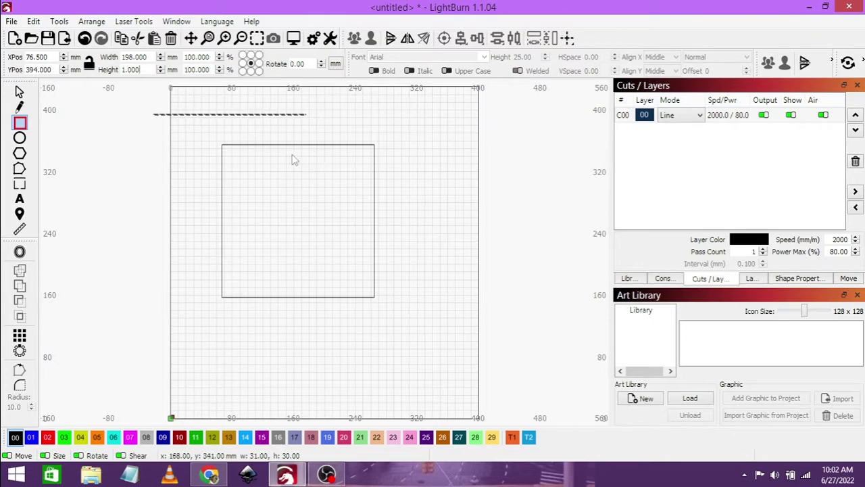
# Align the centers of the square and the thin strip, and move both together to about X 181, Y 149 mm.
pyautogui.click(20, 93)
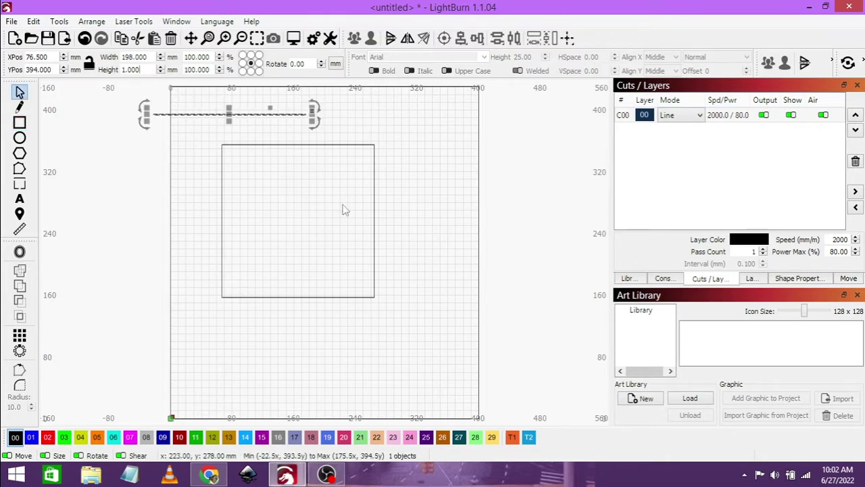
pyautogui.moveTo(305, 173); pyautogui.dragTo(254, 101)
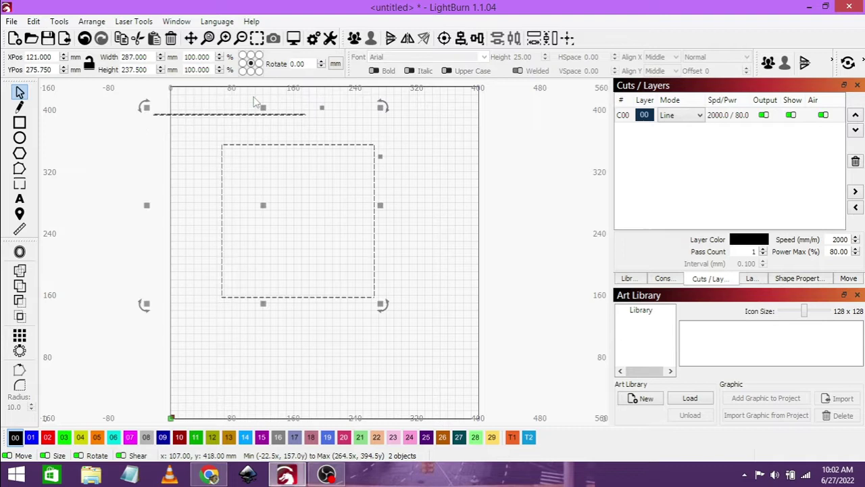
pyautogui.click(444, 38)
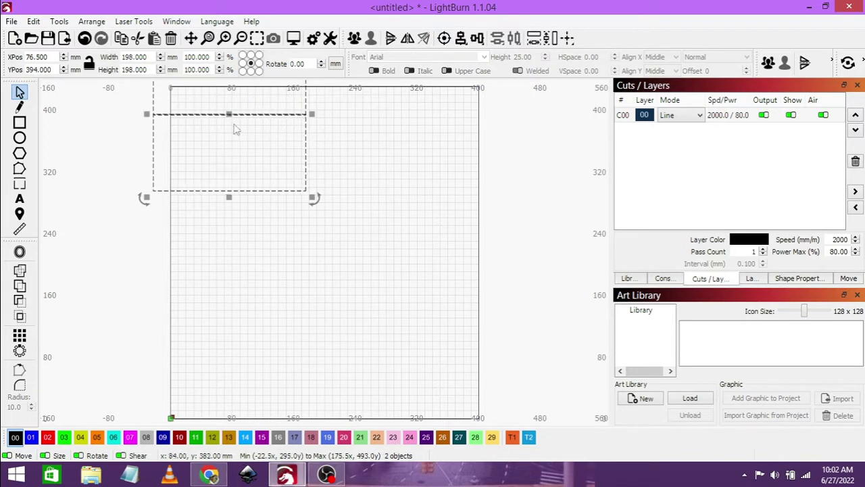
pyautogui.moveTo(240, 163); pyautogui.dragTo(321, 350)
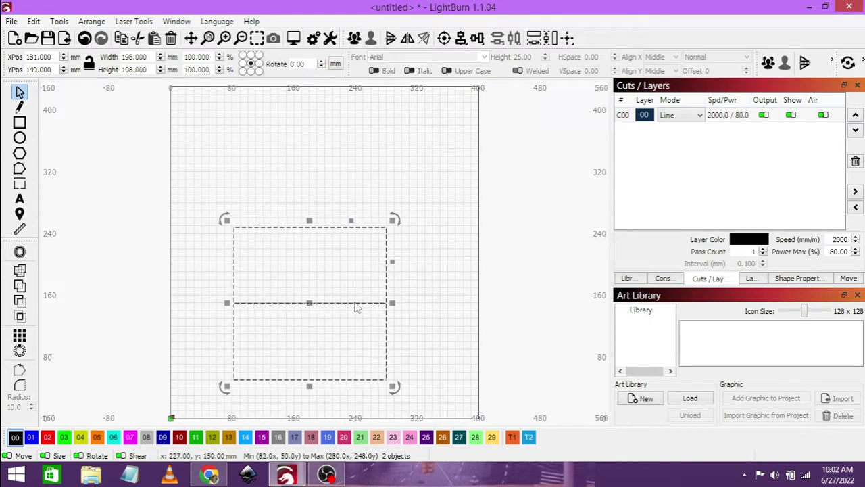
pyautogui.click(434, 296)
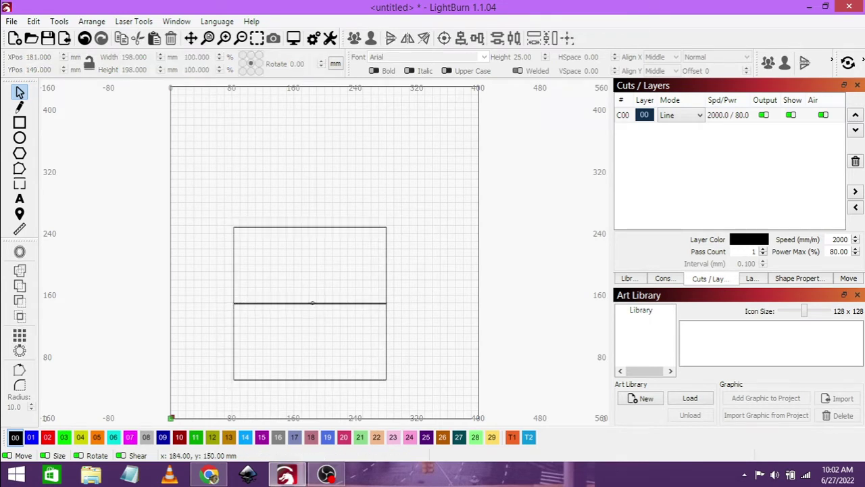
# Duplicate the horizontal strip in place and rotate the copy by 90 degrees to divide the square into quadrants.
pyautogui.click(310, 303)
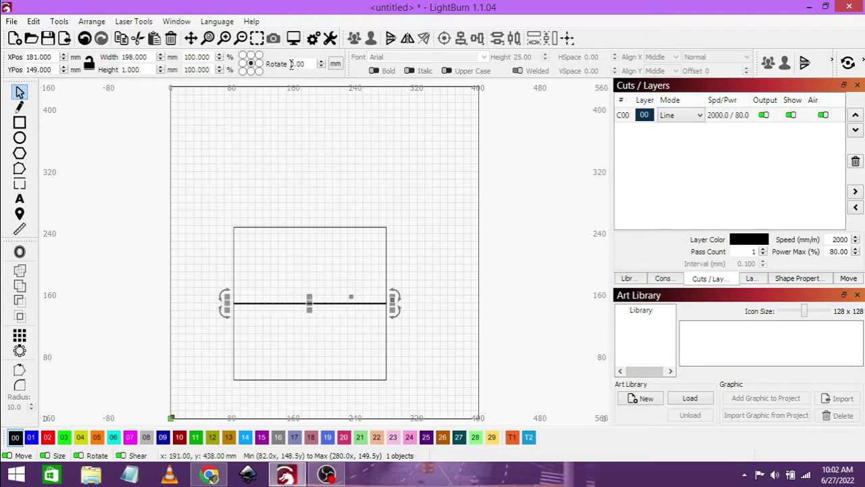
pyautogui.press('Return')
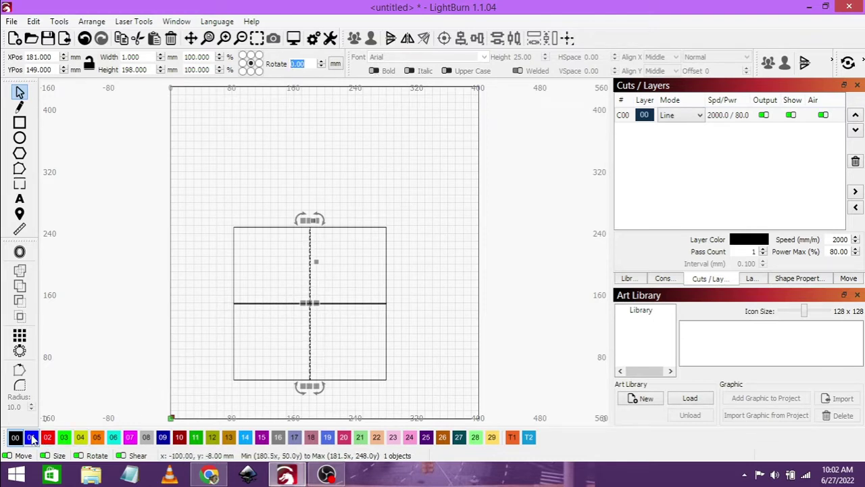
# Assign the vertical strip to layer 01 and the horizontal strip to layer 02.
pyautogui.click(31, 437)
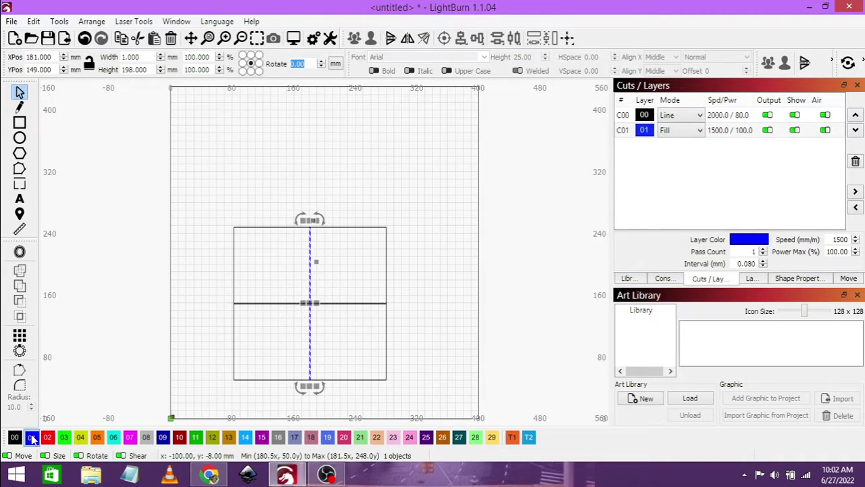
pyautogui.click(261, 304)
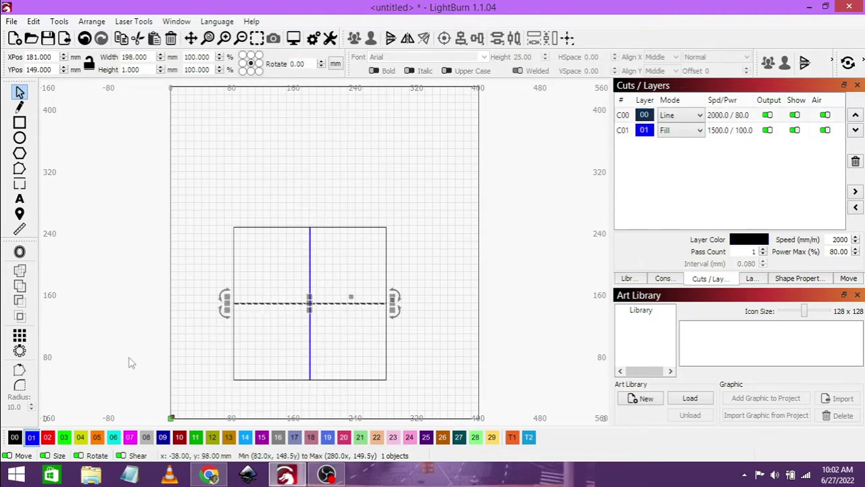
pyautogui.click(48, 439)
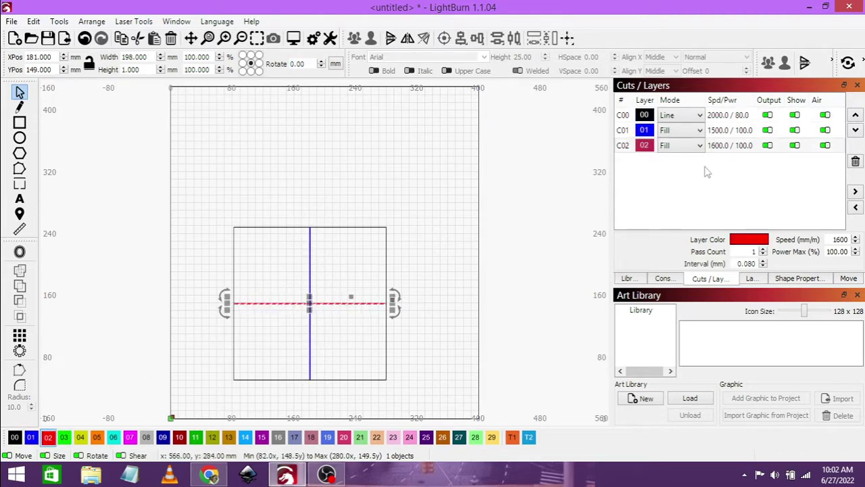
pyautogui.click(418, 204)
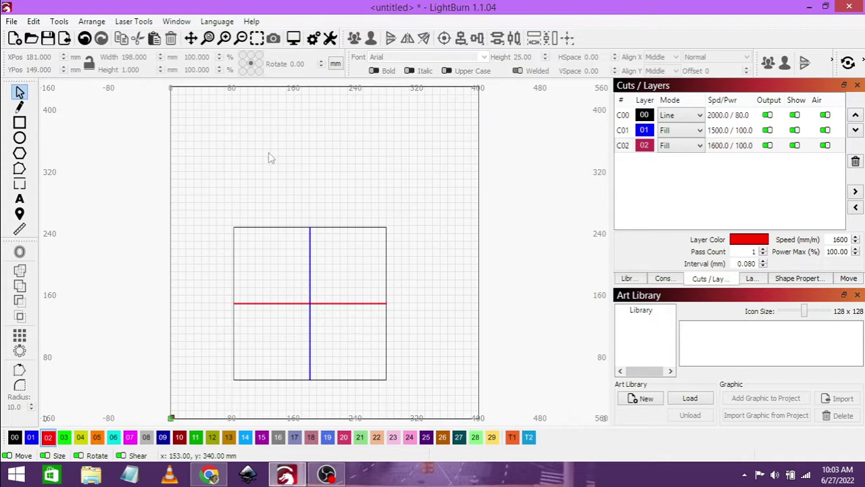
# Add the text PNG, shrink it to about 20 by 7 mm, and place it at the top of the square's upper-left quadrant.
pyautogui.click(20, 198)
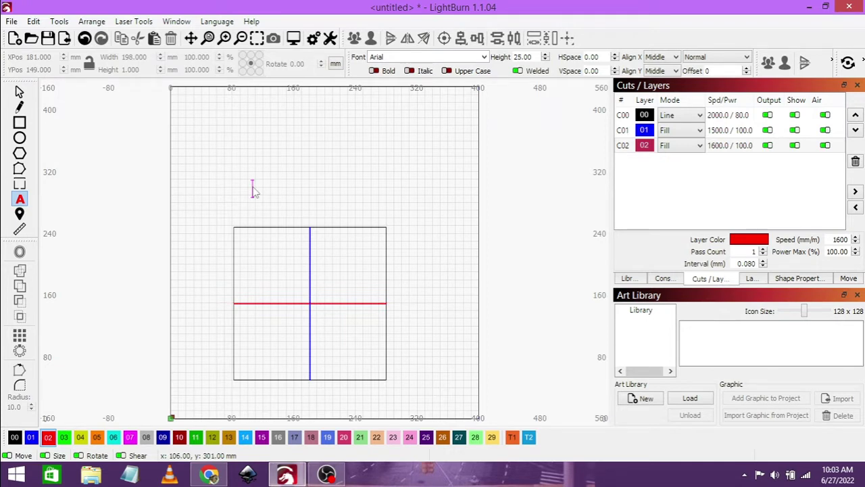
pyautogui.write('PNG')
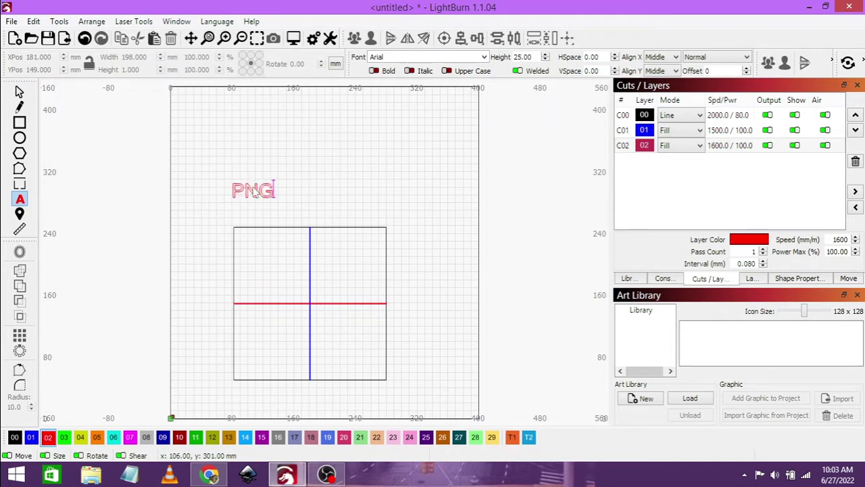
pyautogui.click(20, 91)
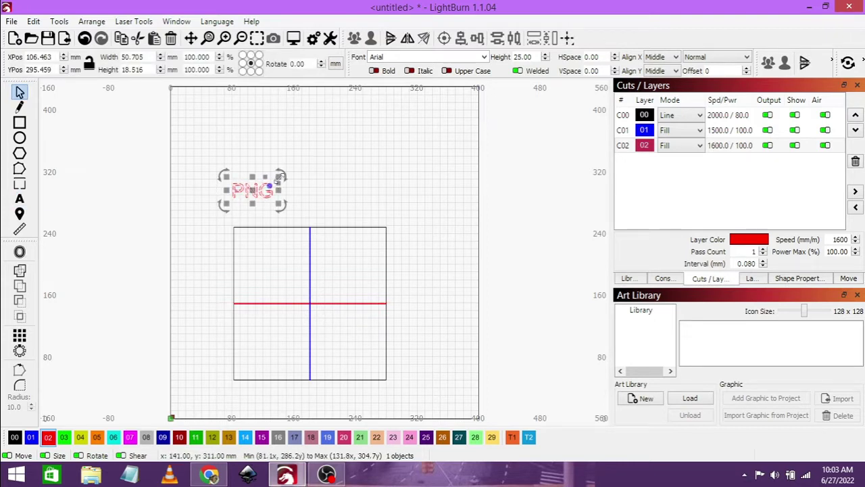
pyautogui.moveTo(278, 178); pyautogui.dragTo(275, 236)
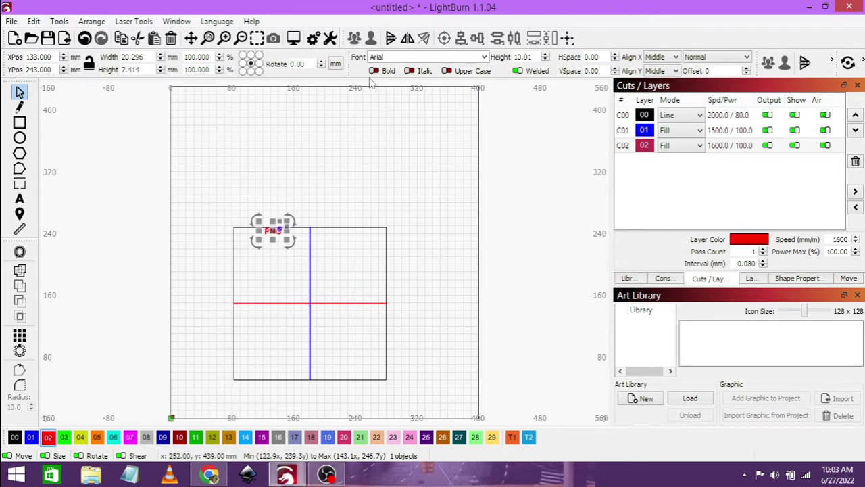
# Duplicate the PNG label and shift the copy 100 mm right into the upper-right quadrant.
pyautogui.hotkey('ctrl', 'd')
pyautogui.hotkey('shift', 'Right')
pyautogui.hotkey('shift', 'Right')
pyautogui.hotkey('shift', 'Right')
pyautogui.hotkey('shift', 'Right')
pyautogui.hotkey('shift', 'Right')
pyautogui.hotkey('shift', 'Right')
pyautogui.hotkey('shift', 'Right')
pyautogui.hotkey('shift', 'Right')
pyautogui.hotkey('shift', 'Right')
pyautogui.hotkey('shift', 'Right')
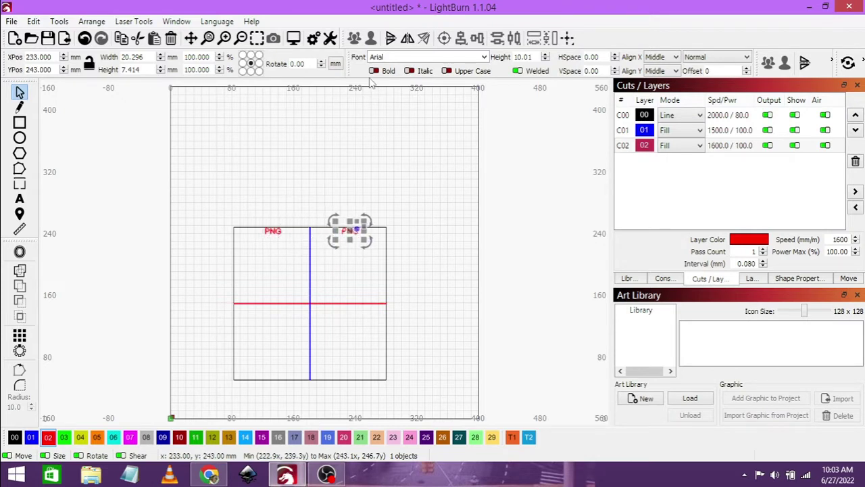
# Change the text of the label in the upper-right quadrant to BITMAP.
pyautogui.doubleClick(345, 231)
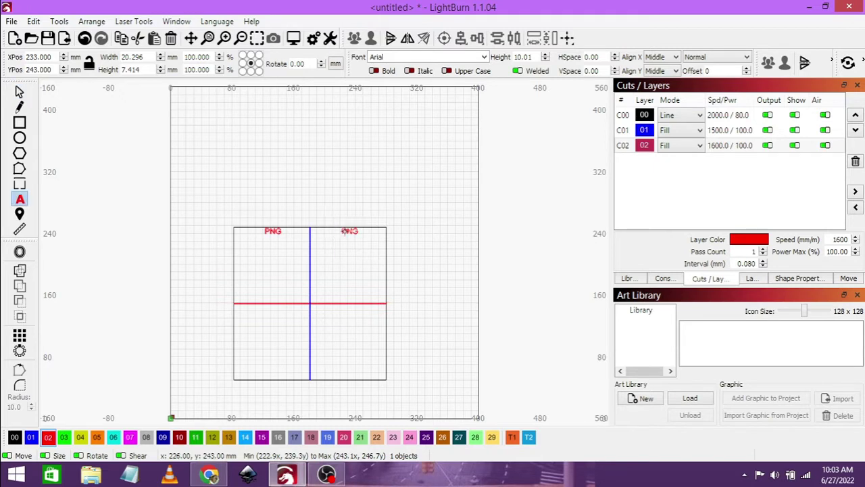
pyautogui.press('BackSpace')
pyautogui.press('BackSpace')
pyautogui.press('BackSpace')
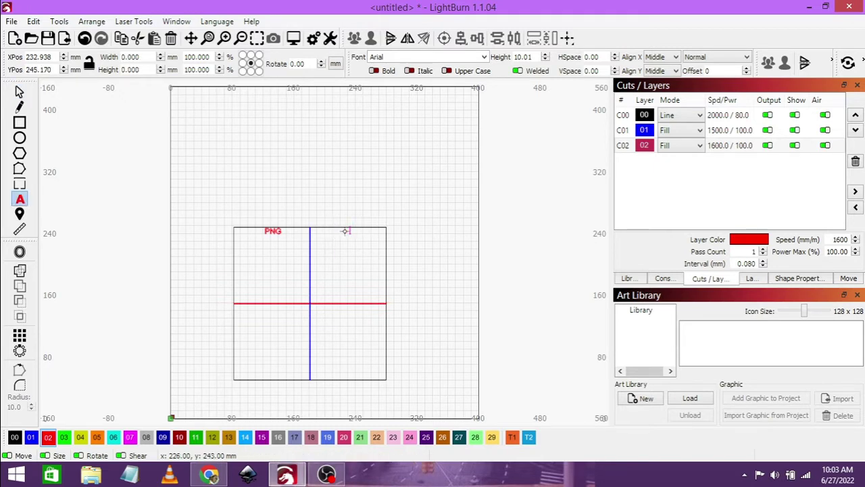
pyautogui.write('BITMAP')
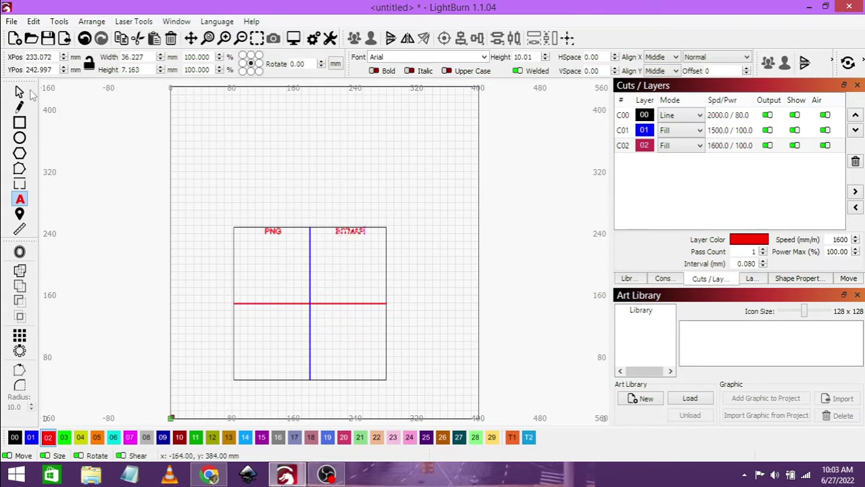
pyautogui.click(20, 92)
# Place a copy of the PNG label along the upper-left quadrant's left edge and rotate it a quarter turn to read upward.
pyautogui.click(269, 232)
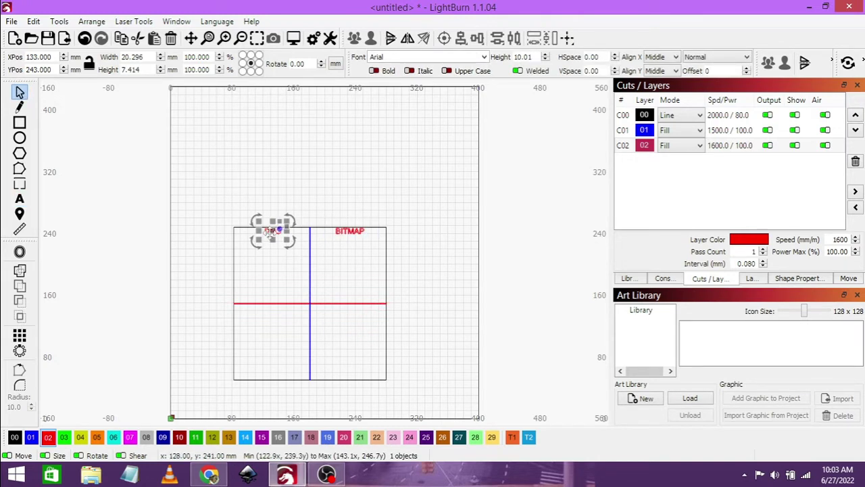
pyautogui.moveTo(269, 233); pyautogui.dragTo(242, 265)
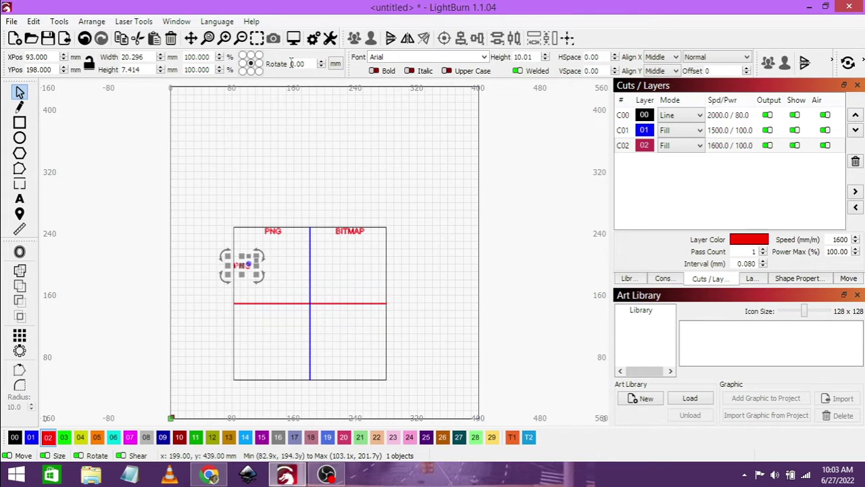
pyautogui.press('Return')
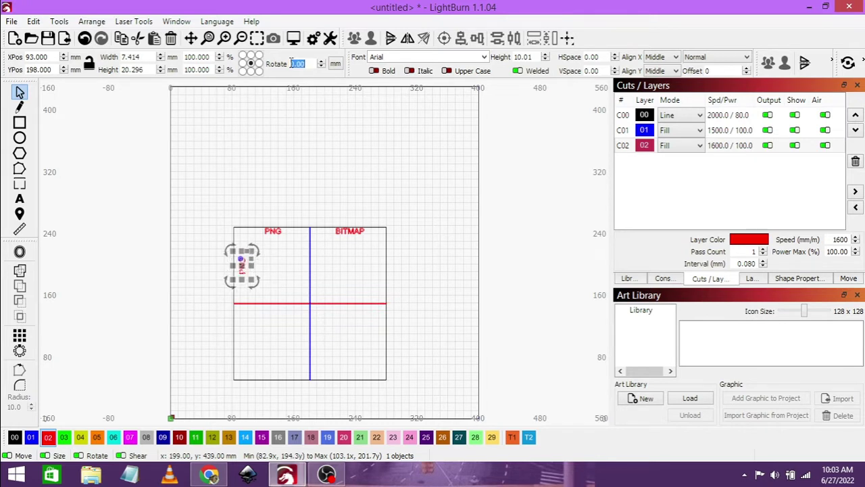
pyautogui.click(291, 145)
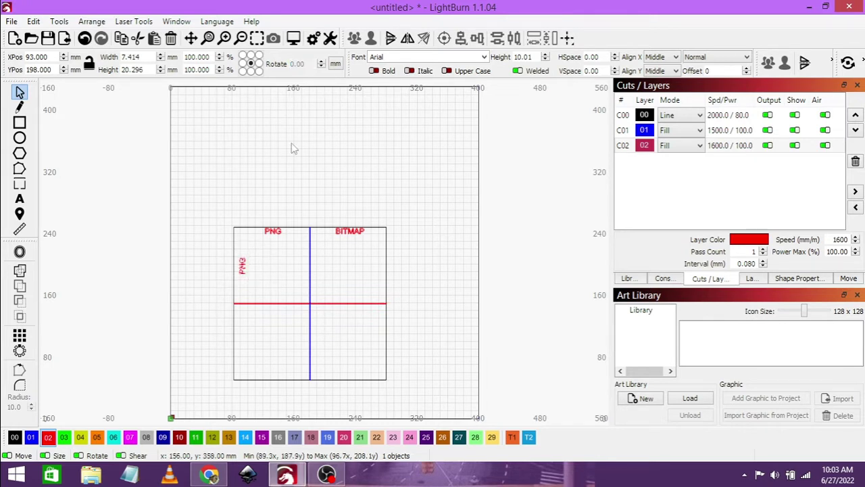
# Change the text of the vertical label in the upper-left quadrant to Stucky.
pyautogui.doubleClick(242, 266)
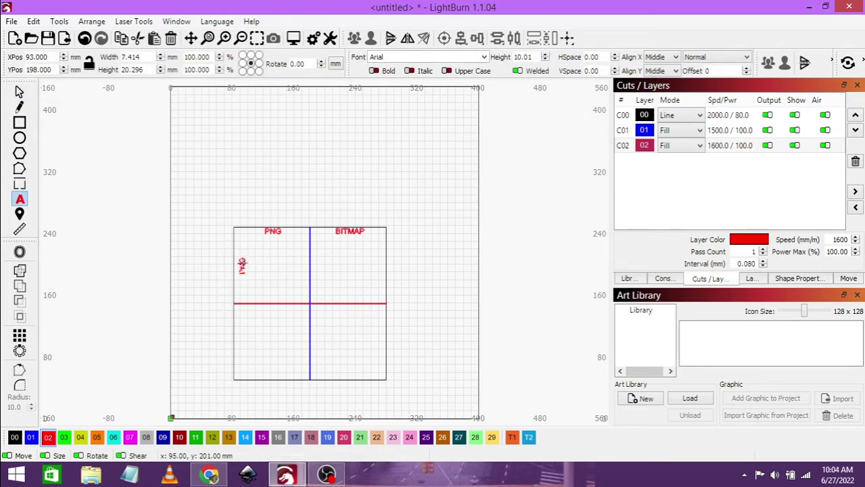
pyautogui.press('BackSpace')
pyautogui.press('BackSpace')
pyautogui.press('BackSpace')
pyautogui.write('P')
pyautogui.write('tupid')
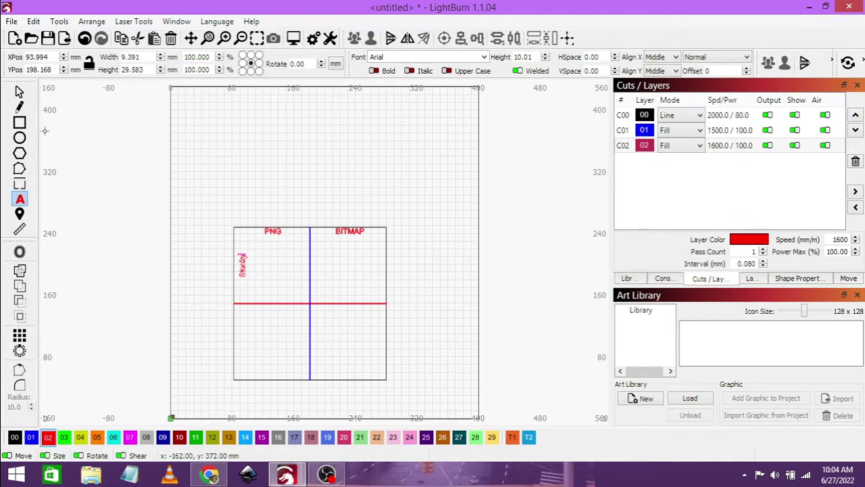
pyautogui.click(19, 92)
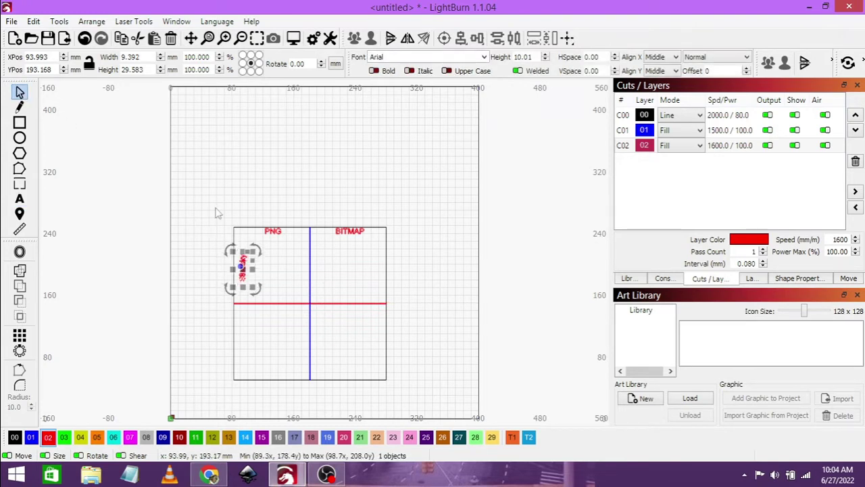
# Duplicate the vertical Stucky label and move the copy beside the lower-left quadrant's left edge, at about X 89, Y 103 mm.
pyautogui.hotkey('ctrl', 'd')
pyautogui.press('Down')
pyautogui.press('Down')
pyautogui.press('Down')
pyautogui.press('Down')
pyautogui.press('Down')
pyautogui.press('Left')
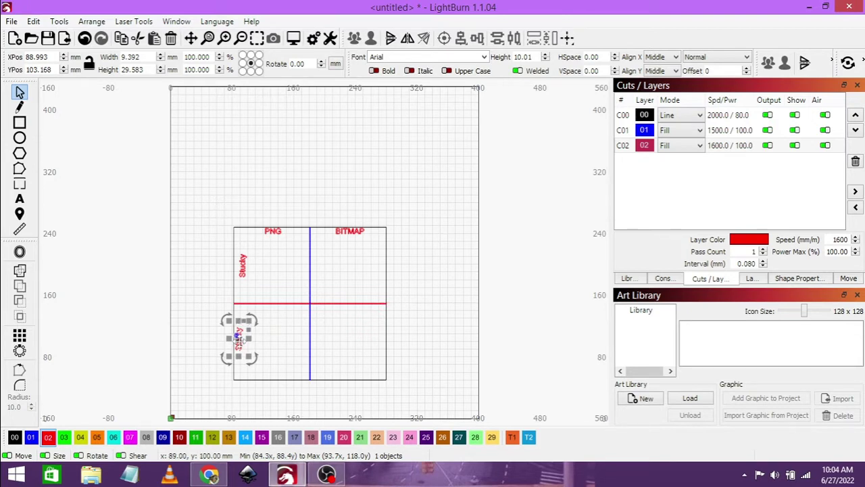
# Change the text of the vertical label in the lower-left quadrant to Pasthrough.
pyautogui.doubleClick(238, 338)
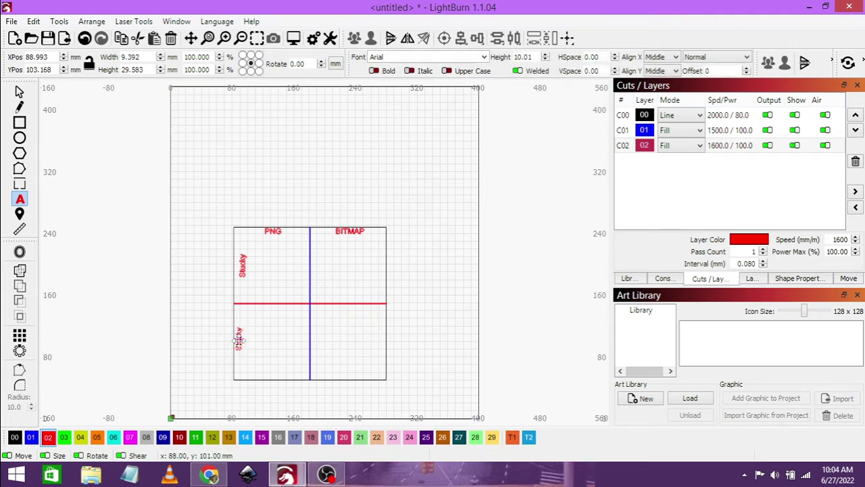
pyautogui.press('BackSpace')
pyautogui.press('BackSpace')
pyautogui.press('BackSpace')
pyautogui.press('BackSpace')
pyautogui.press('BackSpace')
pyautogui.press('BackSpace')
pyautogui.write('Jarvis, Judice')
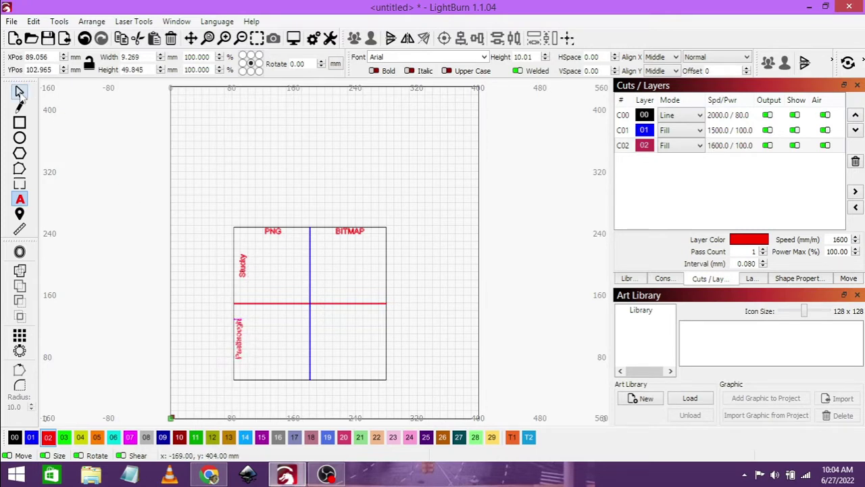
pyautogui.click(20, 92)
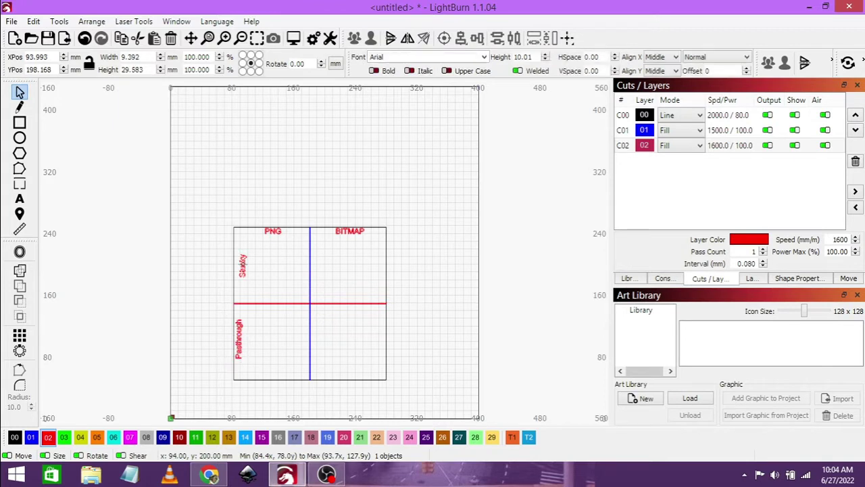
# Shift the Stucky label 5 mm left in line with the Pasthrough label, and assign both vertical labels to layer 01.
pyautogui.click(239, 265)
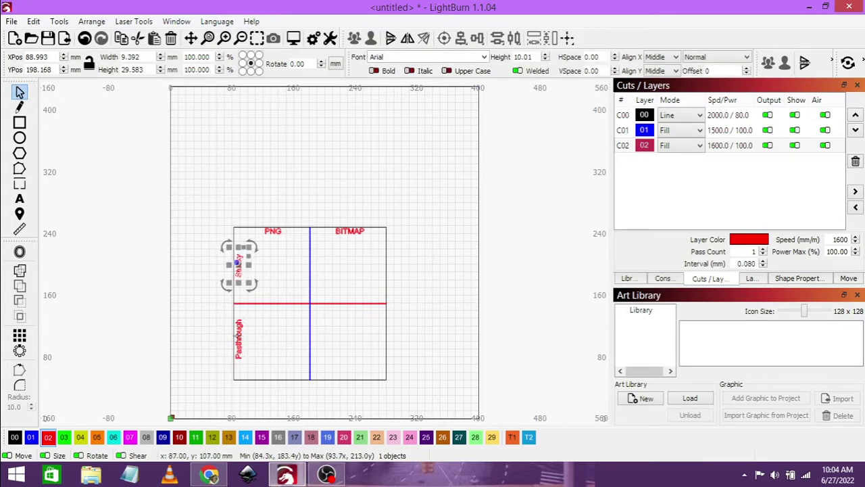
pyautogui.keyDown('shift'); pyautogui.click(238, 334); pyautogui.keyUp('shift')
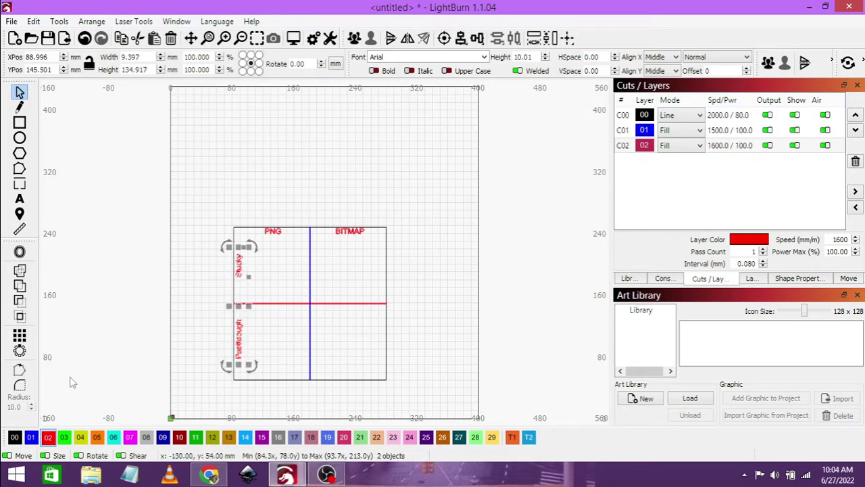
pyautogui.click(34, 437)
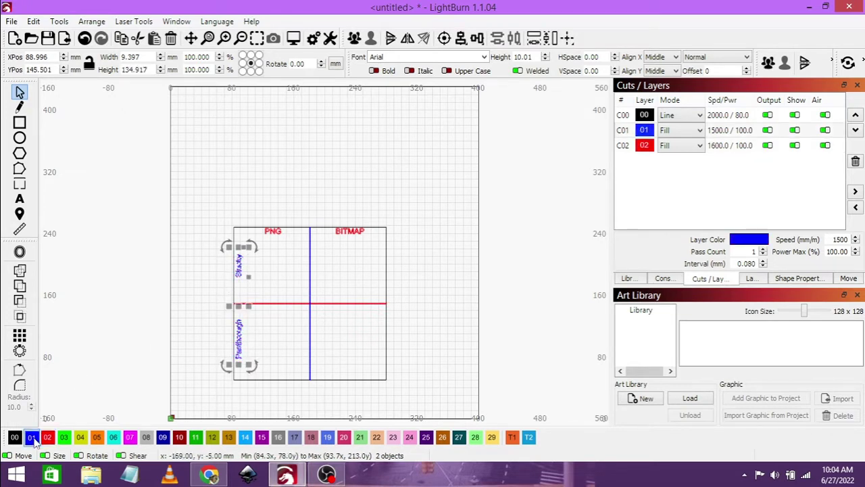
pyautogui.click(425, 255)
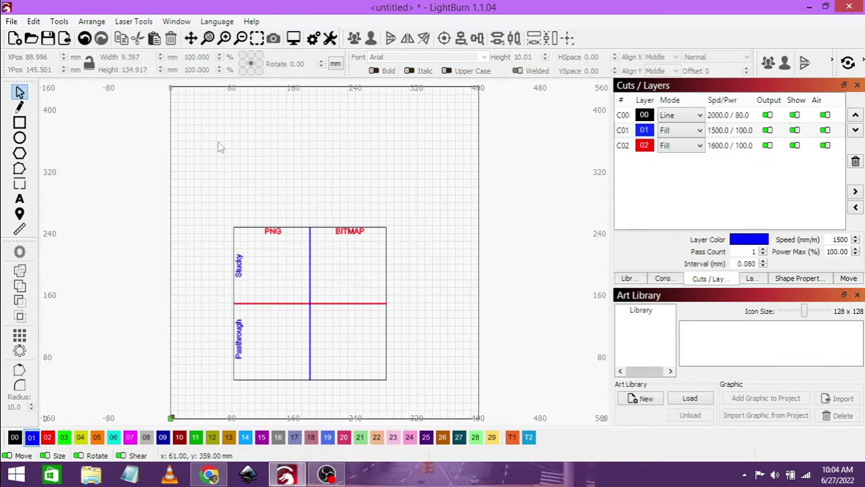
# Bring the downloaded PNG portrait from the browser into the upper-left quadrant, and place a copy in the lower-left quadrant.
pyautogui.click(212, 475)
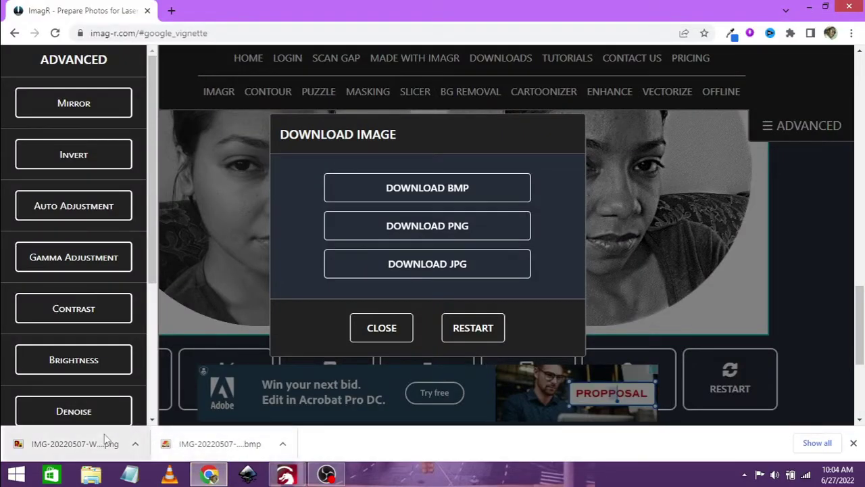
pyautogui.moveTo(98, 444); pyautogui.dragTo(278, 272)
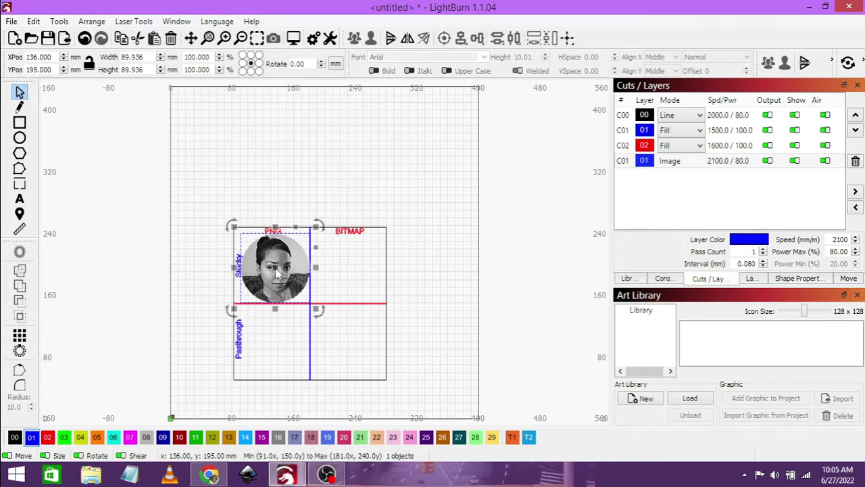
pyautogui.moveTo(277, 273); pyautogui.dragTo(274, 341)
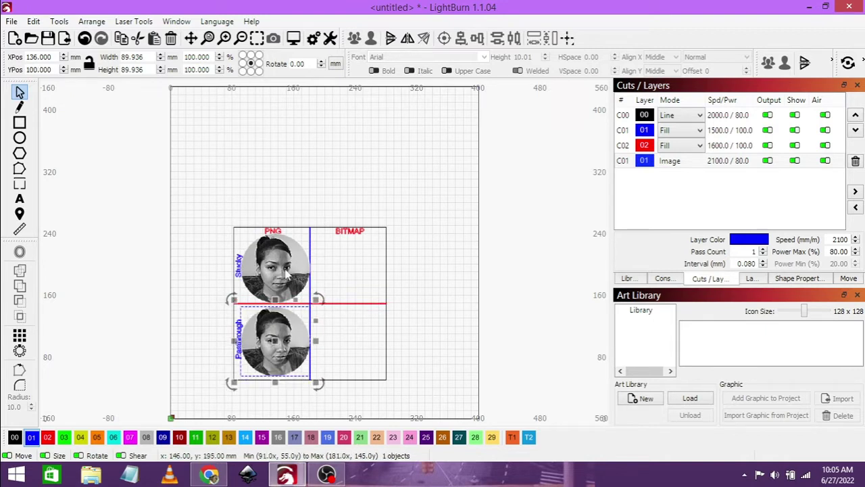
pyautogui.click(378, 284)
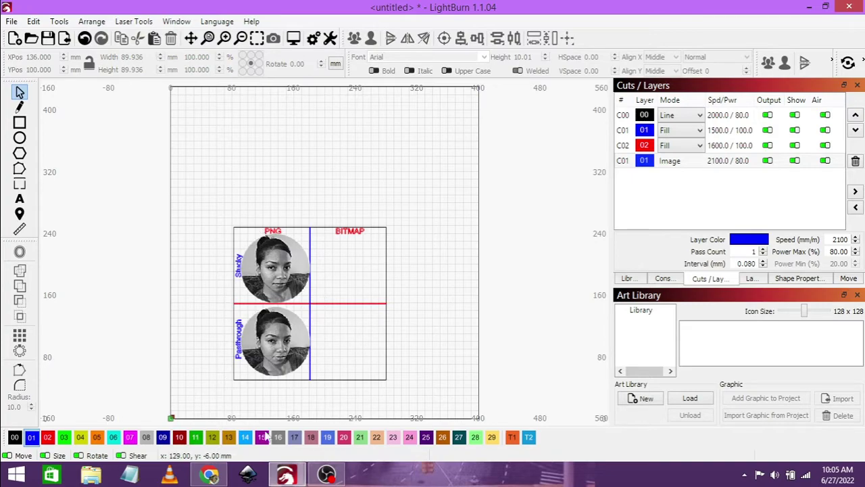
# Bring the downloaded BMP portrait from the browser into the upper-right quadrant, and place a copy in the lower-right quadrant.
pyautogui.click(209, 474)
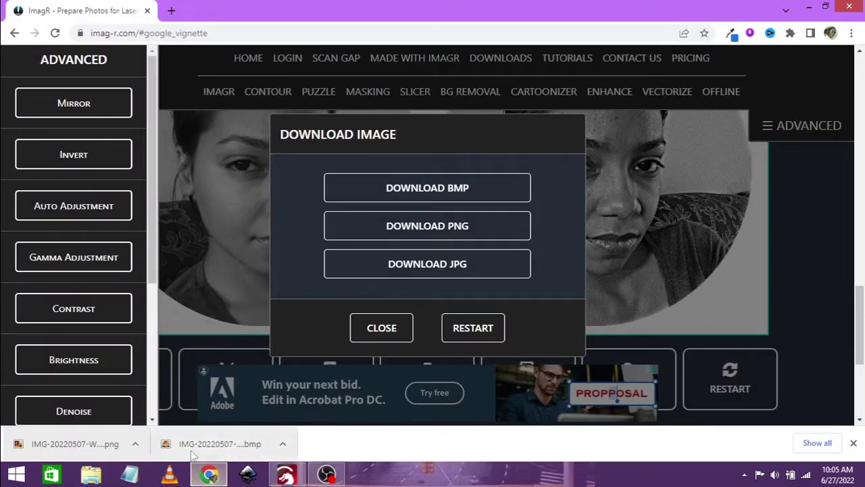
pyautogui.moveTo(214, 441); pyautogui.dragTo(349, 273)
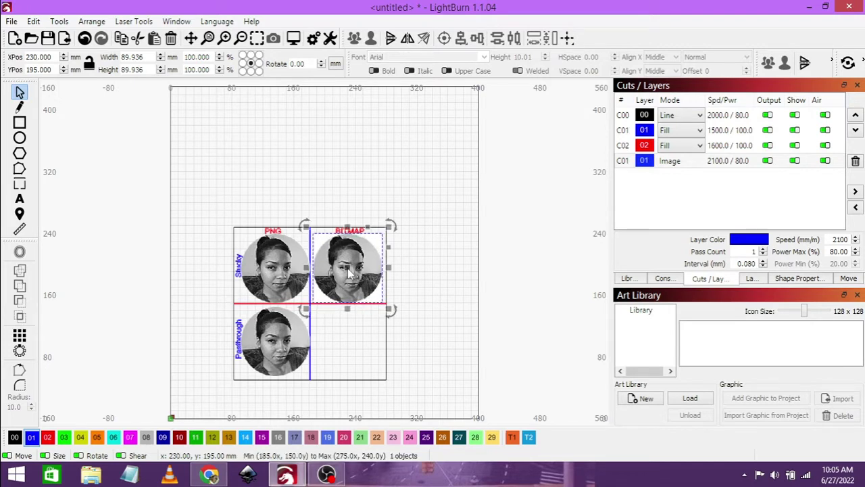
pyautogui.hotkey('ctrl', 'c')
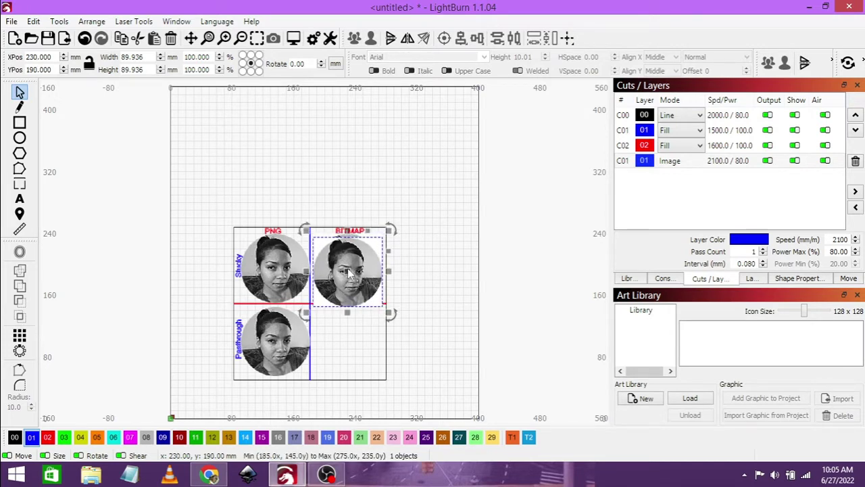
pyautogui.hotkey('ctrl', 'v')
pyautogui.press('Down')
pyautogui.press('Down')
pyautogui.press('Down')
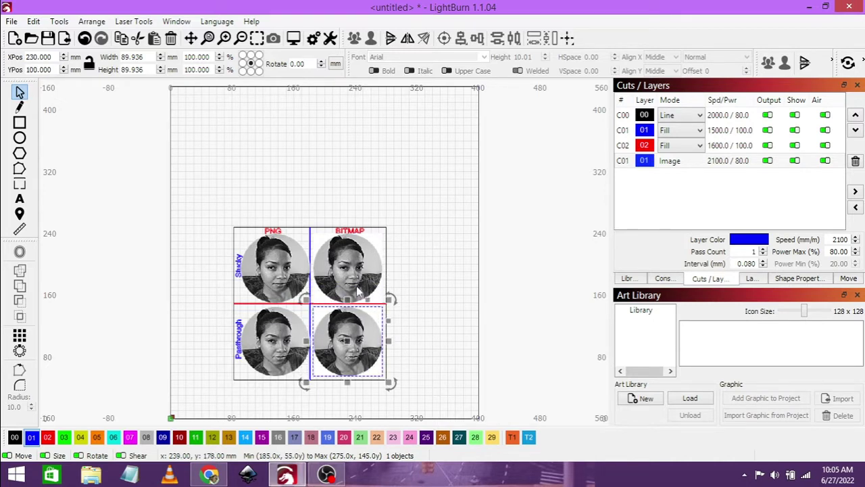
pyautogui.rightClick(358, 323)
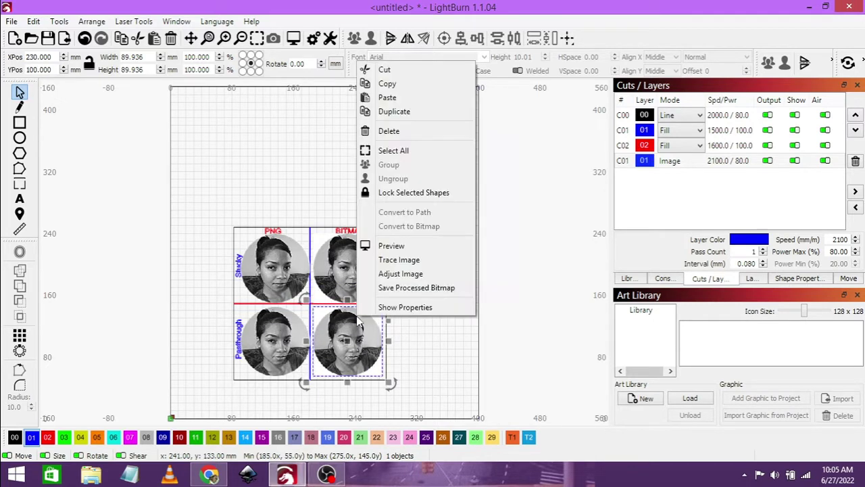
pyautogui.click(446, 382)
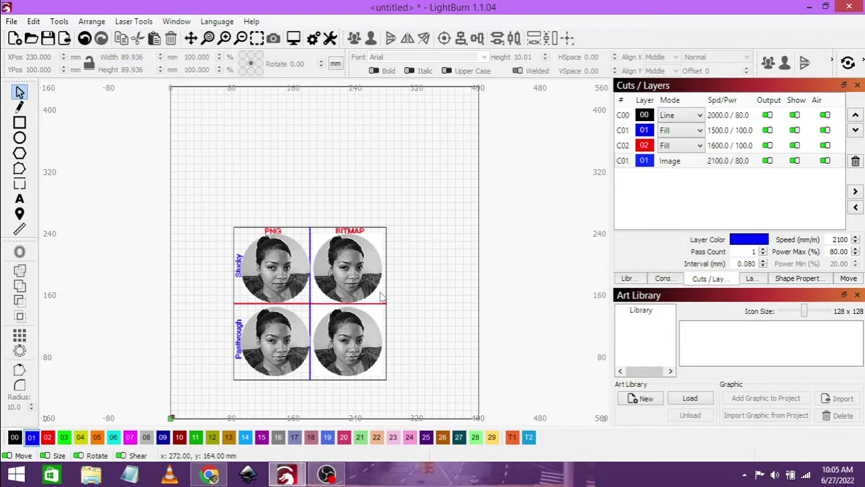
# Assign both portraits in the upper Stucky row to layer 03.
pyautogui.click(300, 270)
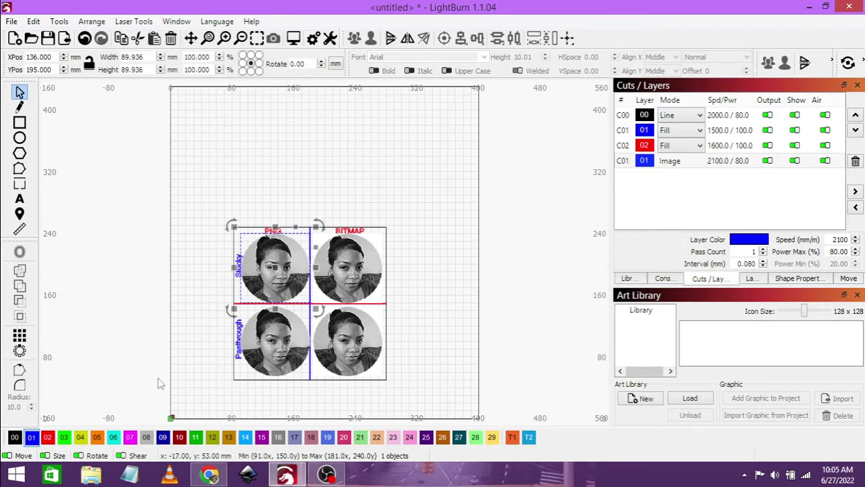
pyautogui.click(65, 438)
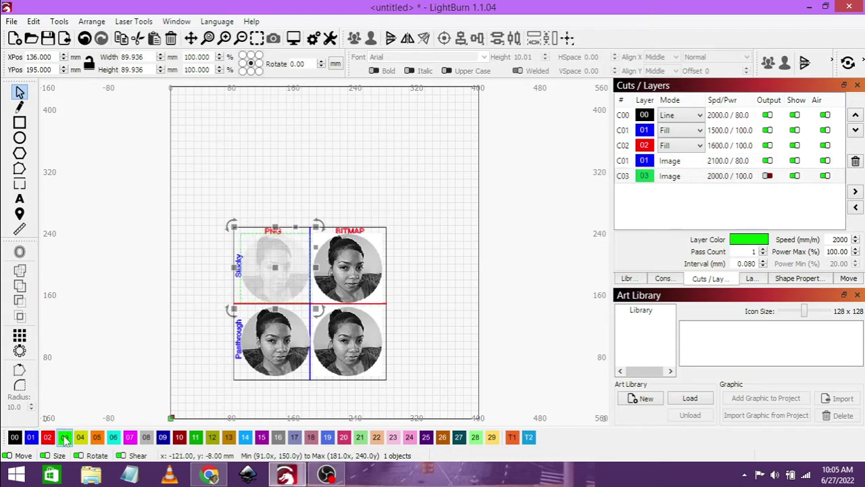
pyautogui.click(356, 282)
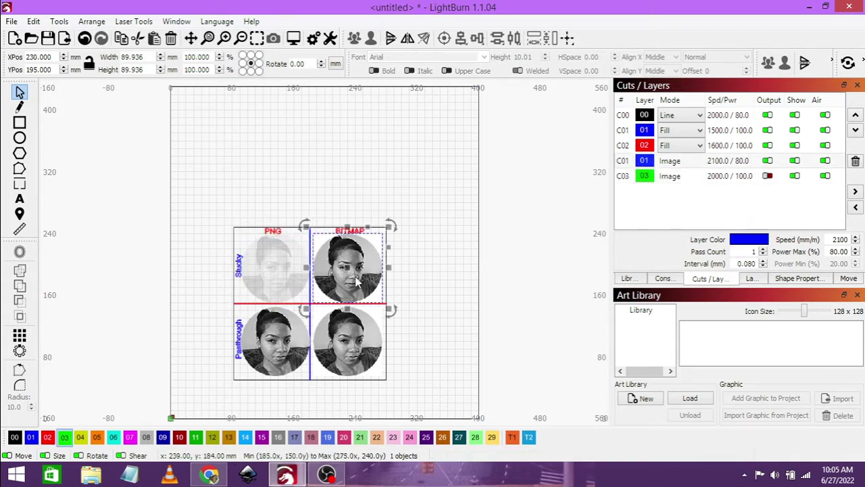
pyautogui.click(64, 437)
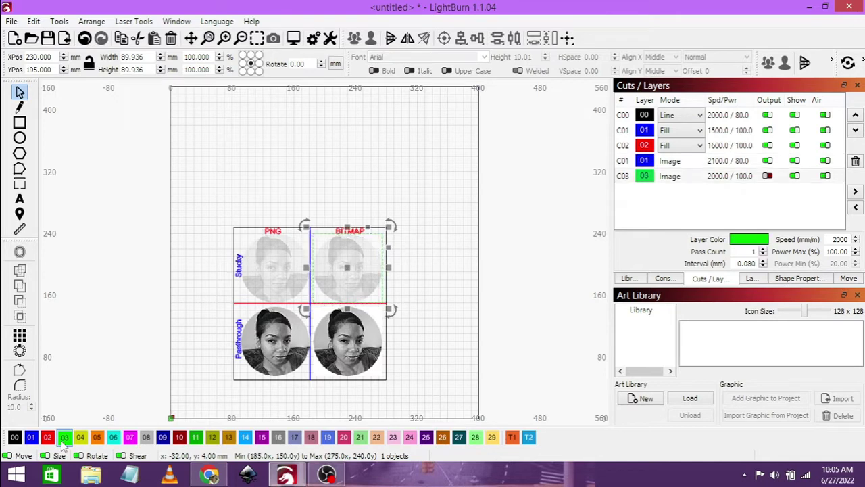
# Assign both portraits in the lower Pasthrough row to layer 04.
pyautogui.click(269, 359)
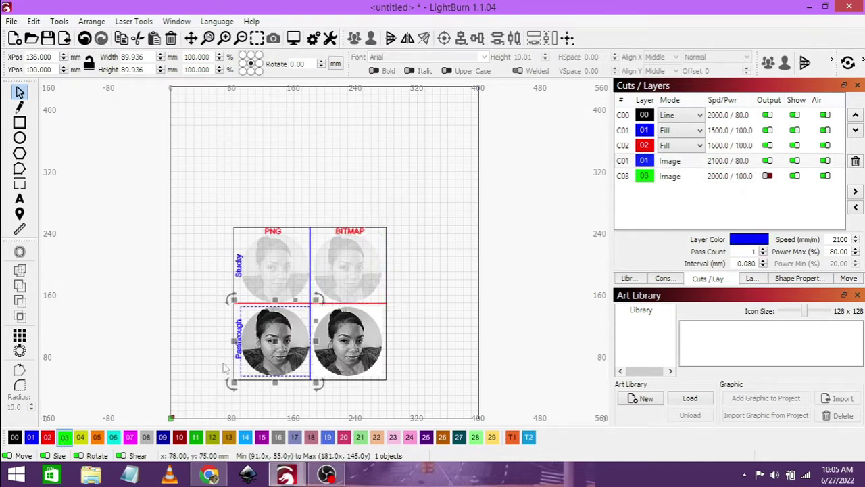
pyautogui.click(81, 437)
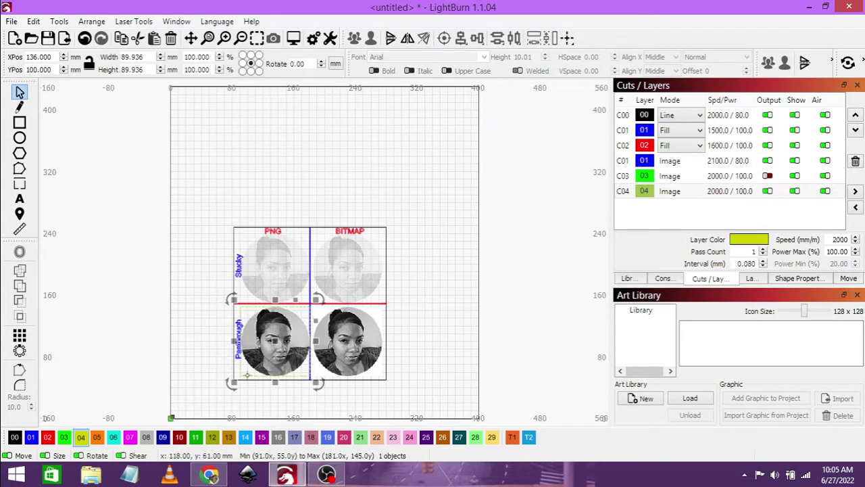
pyautogui.click(351, 343)
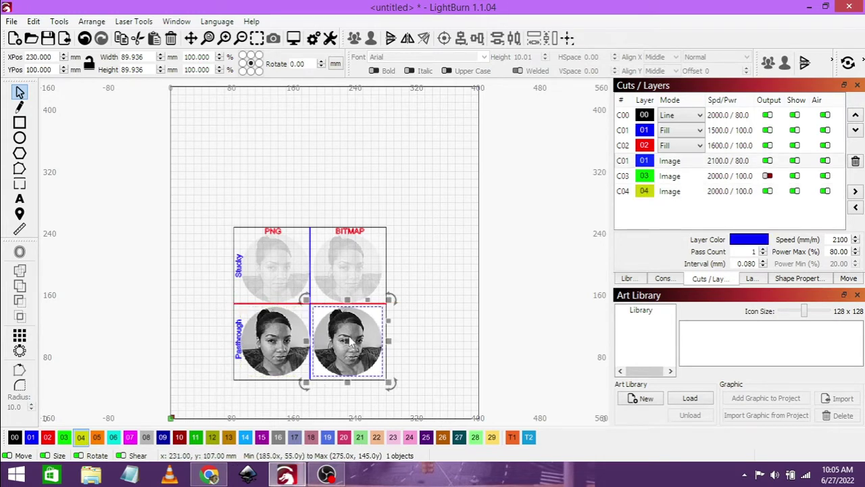
pyautogui.click(82, 437)
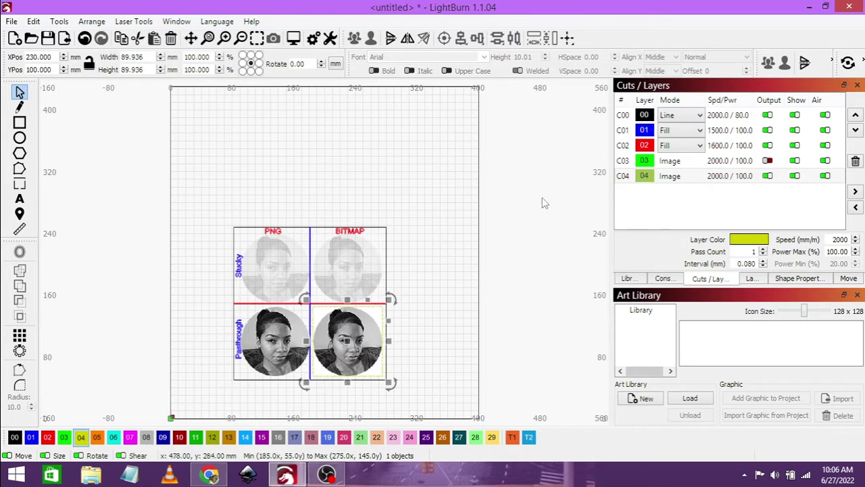
# Set layer 01's fill to 318 lines per inch and turn off its Constant Power Mode.
pyautogui.doubleClick(736, 134)
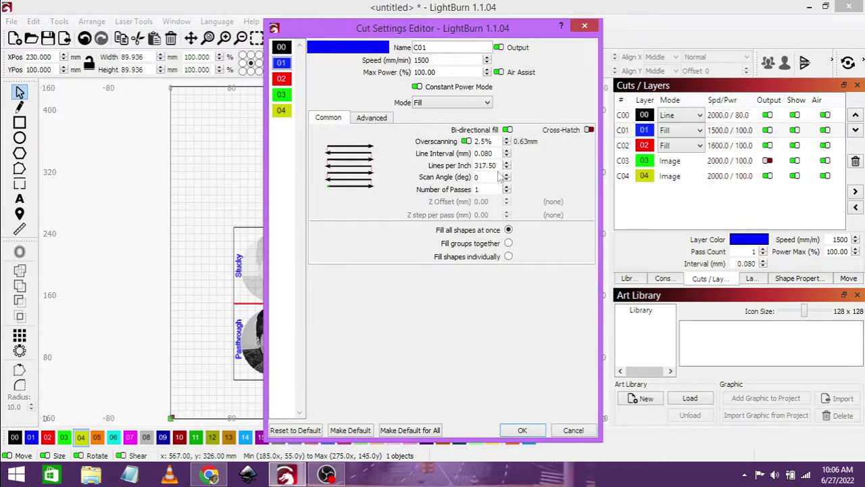
pyautogui.tripleClick(497, 166)
pyautogui.write('318')
pyautogui.click(416, 86)
# Set layer 02 to 1500 mm/min and 80% maximum power, and turn off its Constant Power Mode.
pyautogui.click(282, 79)
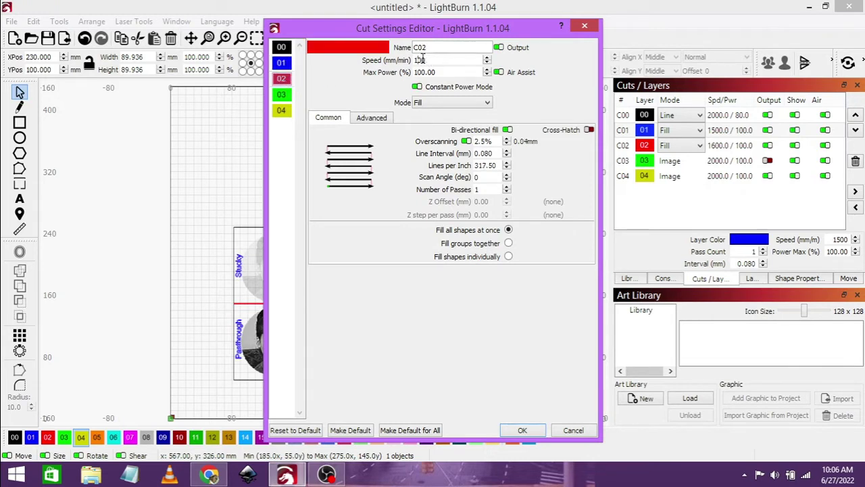
pyautogui.press('Tab')
pyautogui.write('8')
pyautogui.click(417, 87)
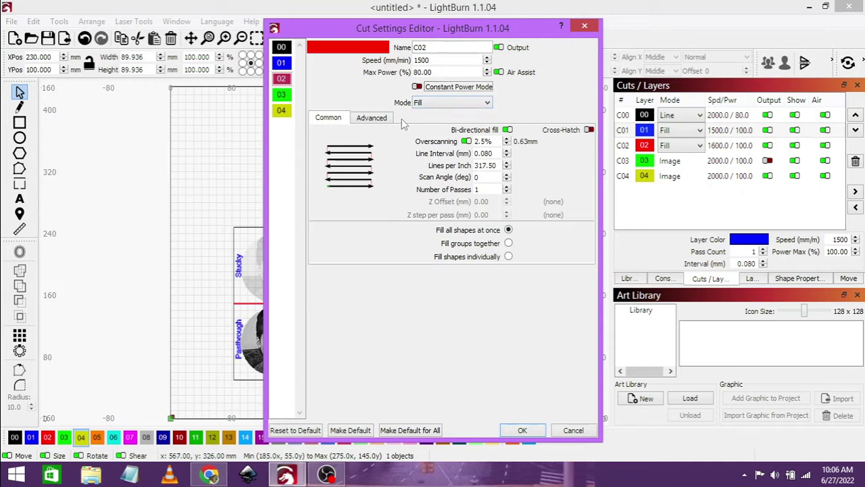
# Set the scan angle of layer 01's fill to 90 degrees.
pyautogui.click(281, 63)
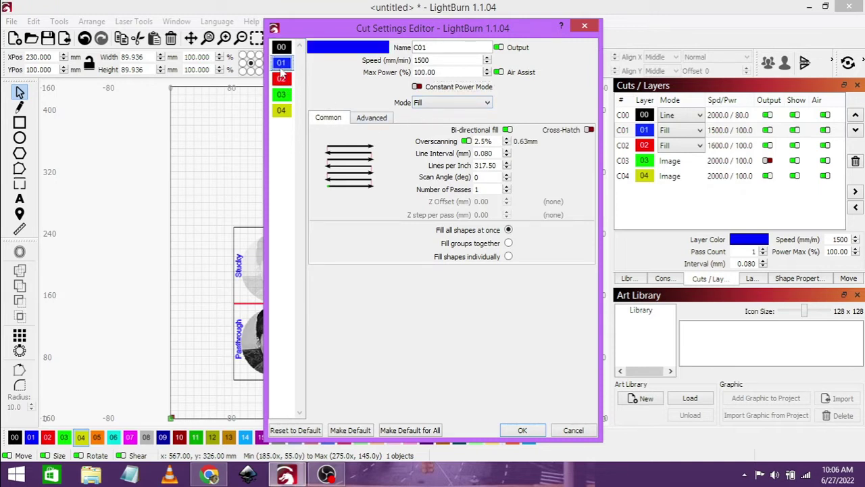
pyautogui.doubleClick(484, 177)
pyautogui.write('9')
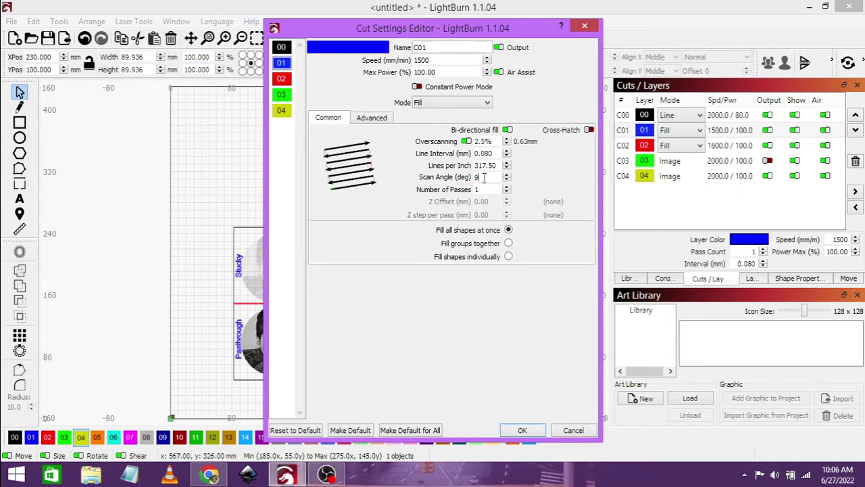
pyautogui.write('0')
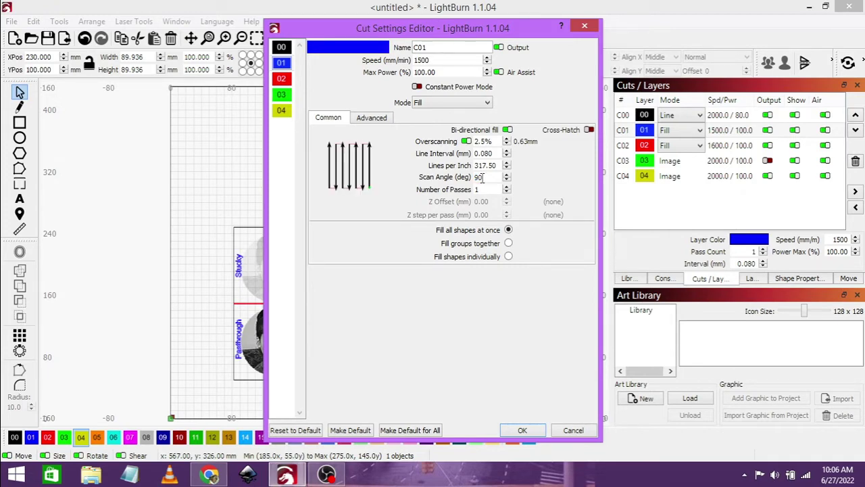
# Set image layer 03 to 1500 mm/min, 80% maximum power and 318 DPI.
pyautogui.click(280, 96)
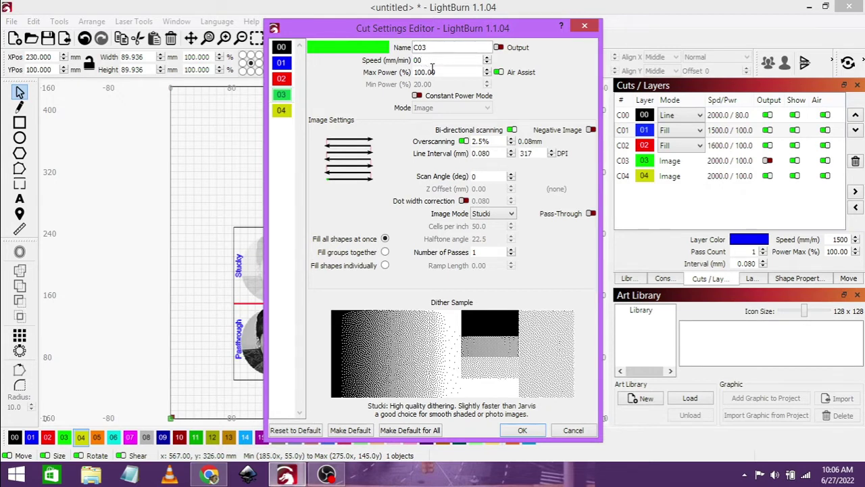
pyautogui.doubleClick(432, 70)
pyautogui.write('8')
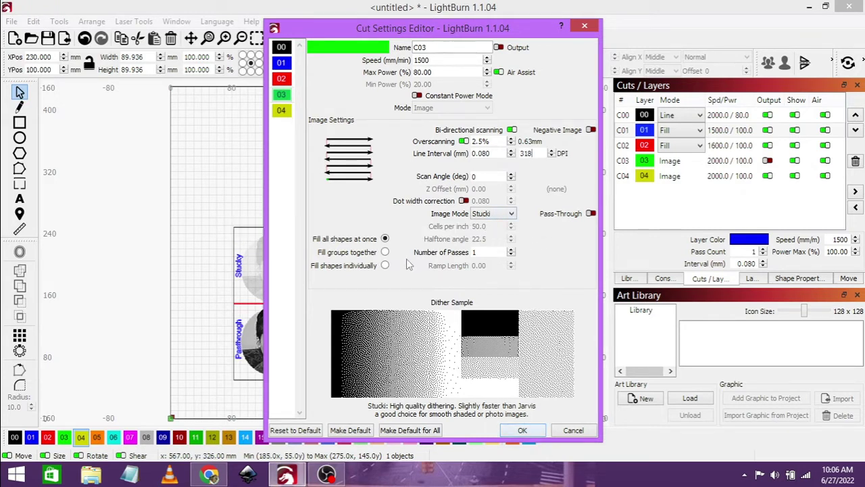
# Set image layer 04 to 1500 mm/min, 80% maximum power and 318 DPI, and enable its Pass-Through option.
pyautogui.click(281, 111)
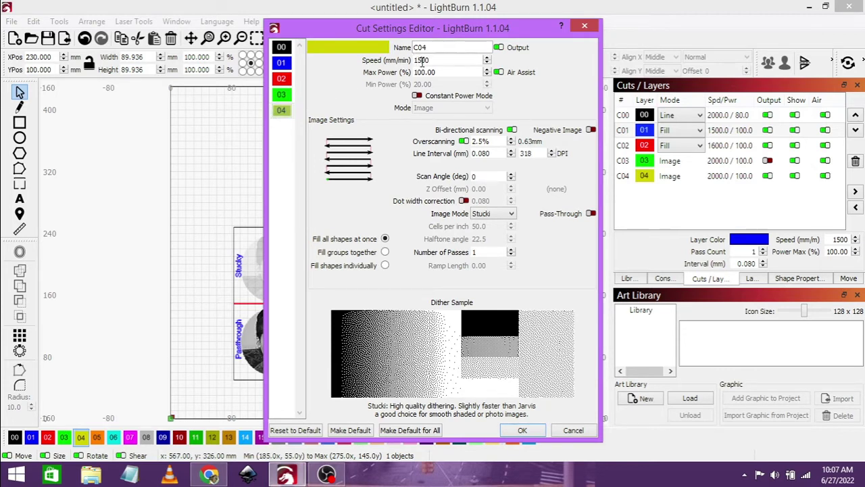
pyautogui.press('Tab')
pyautogui.write('80')
pyautogui.click(592, 215)
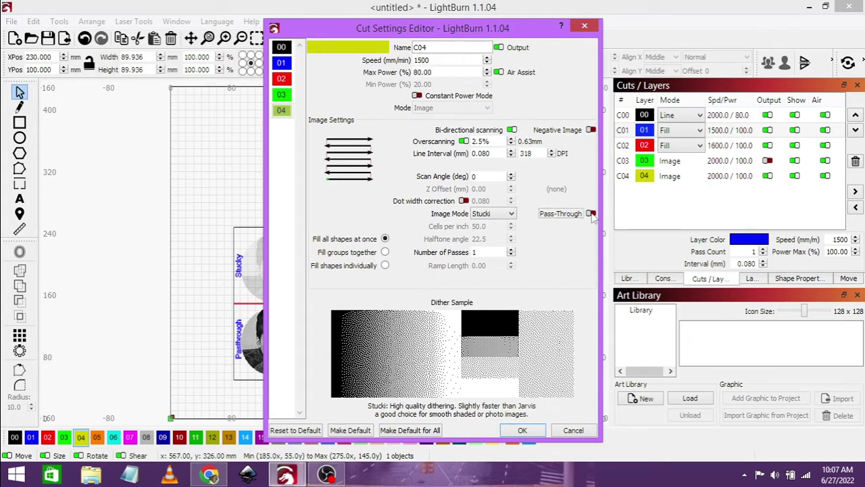
pyautogui.click(590, 213)
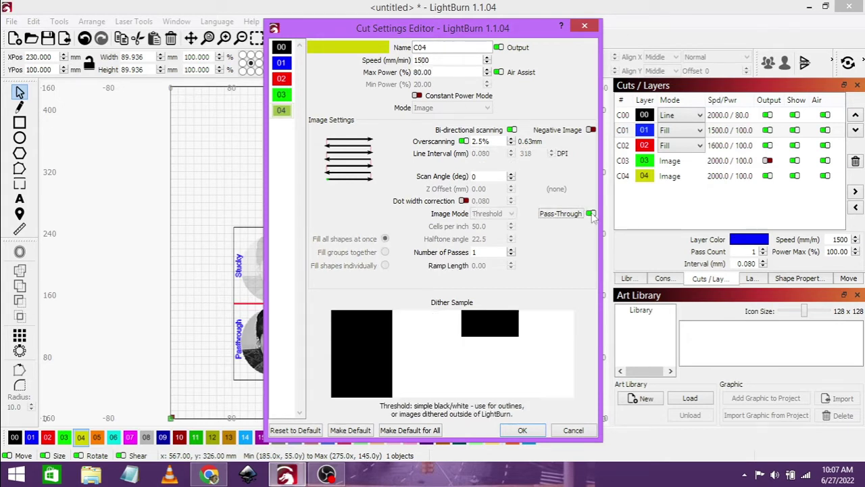
# Apply the edited cut settings and enable output for layer 03.
pyautogui.click(522, 431)
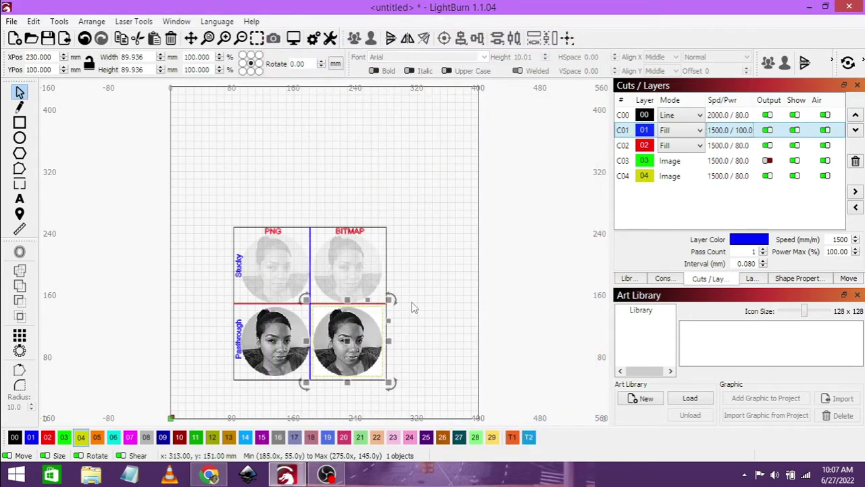
pyautogui.click(768, 161)
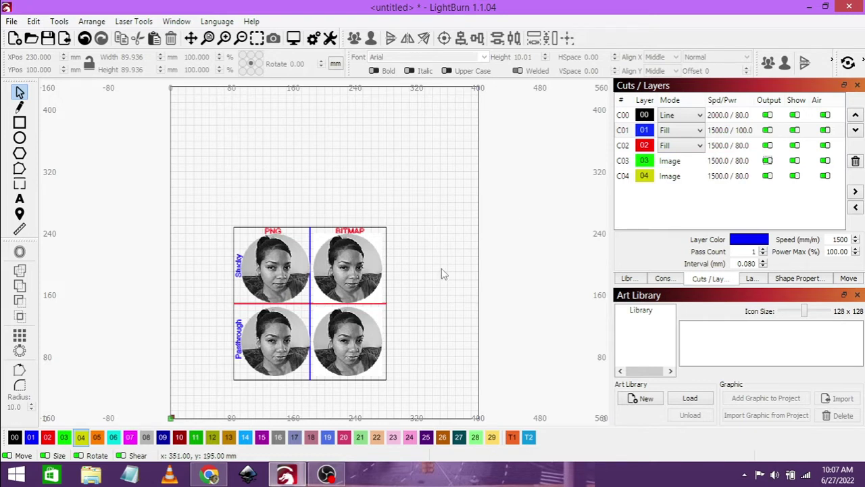